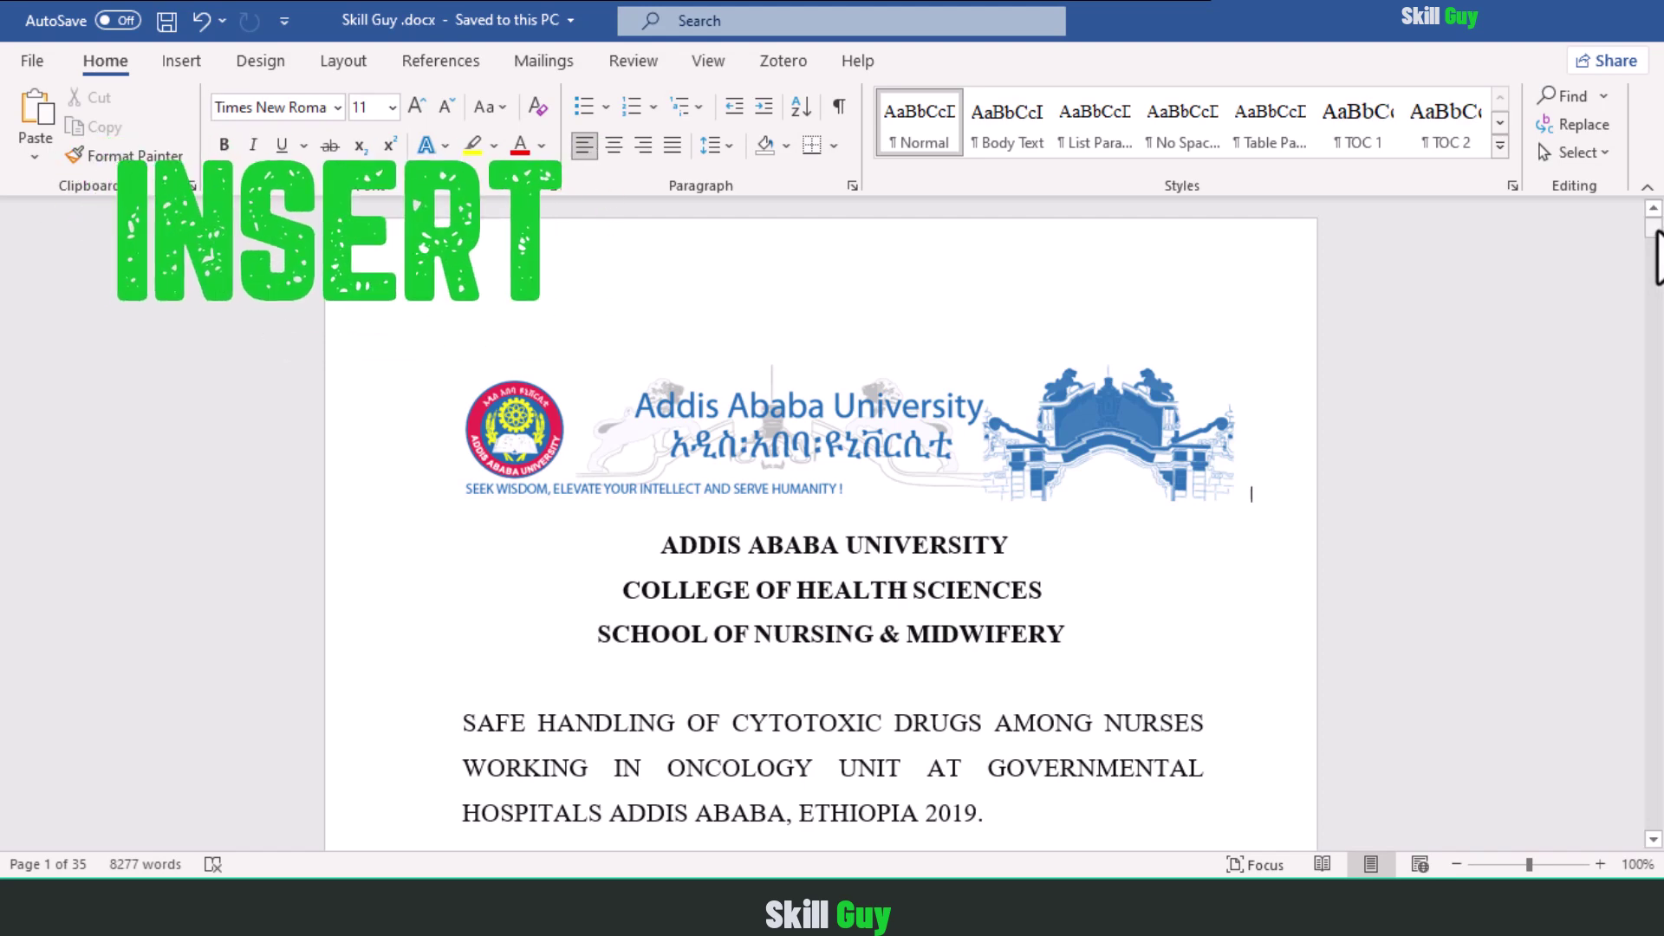
Scroll down through the thesis to skim its opening pages.
{"action": "left_click_drag", "start_coordinate": [1656, 260], "coordinate": [1655, 276]}
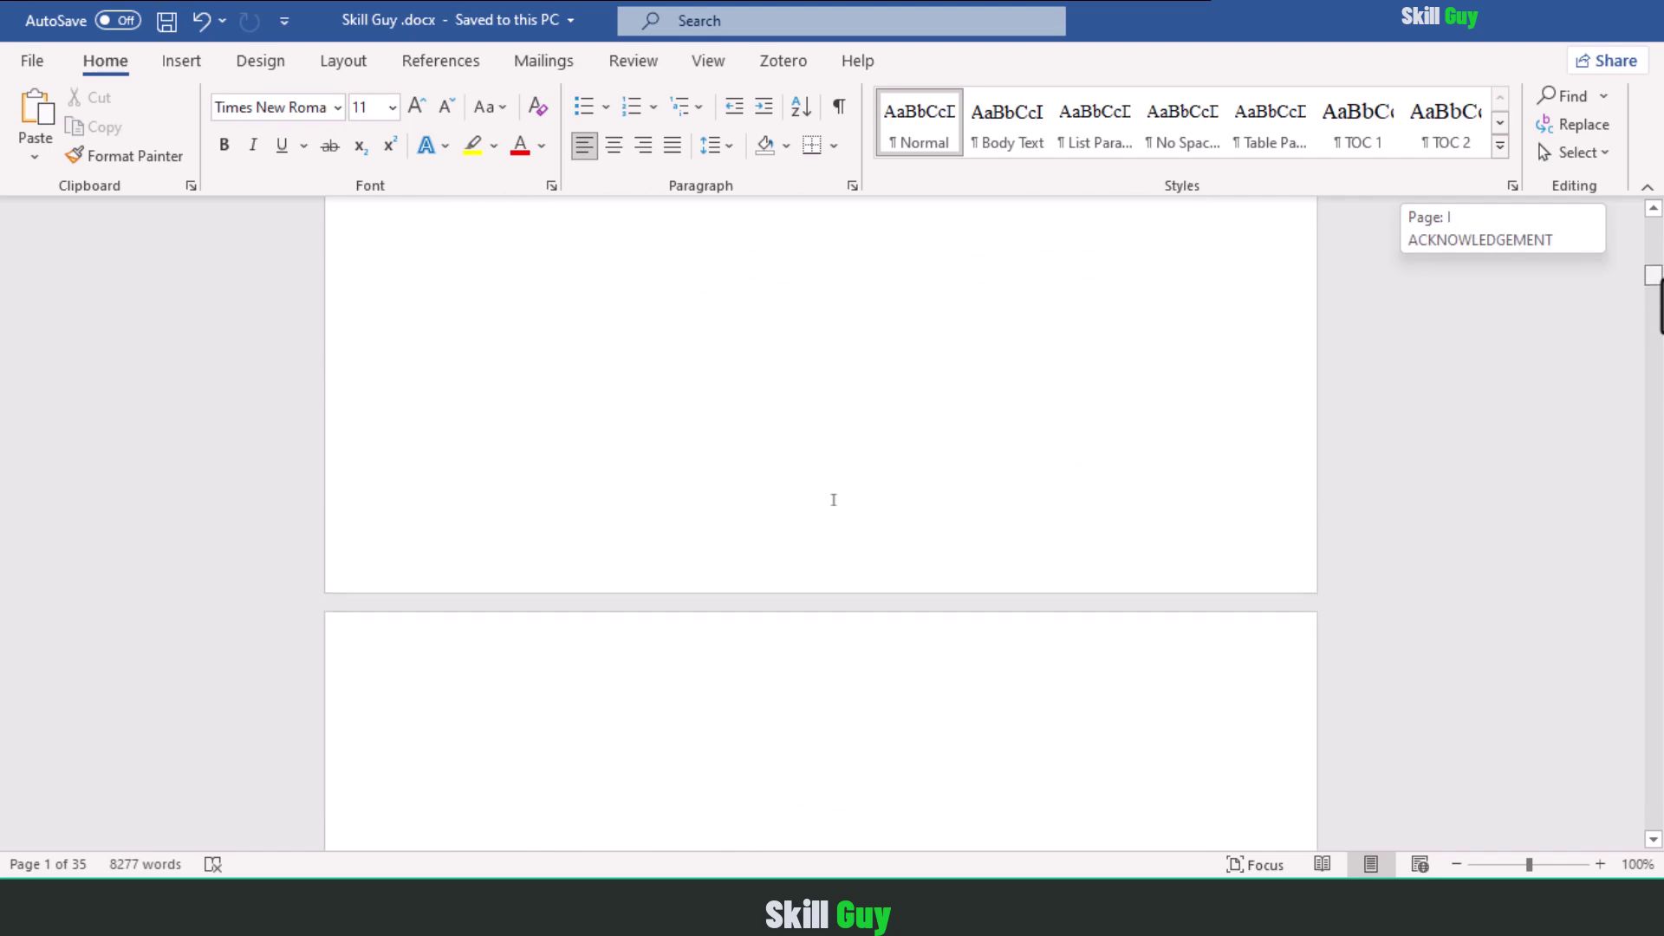
{"action": "left_click_drag", "start_coordinate": [1656, 275], "coordinate": [1656, 310]}
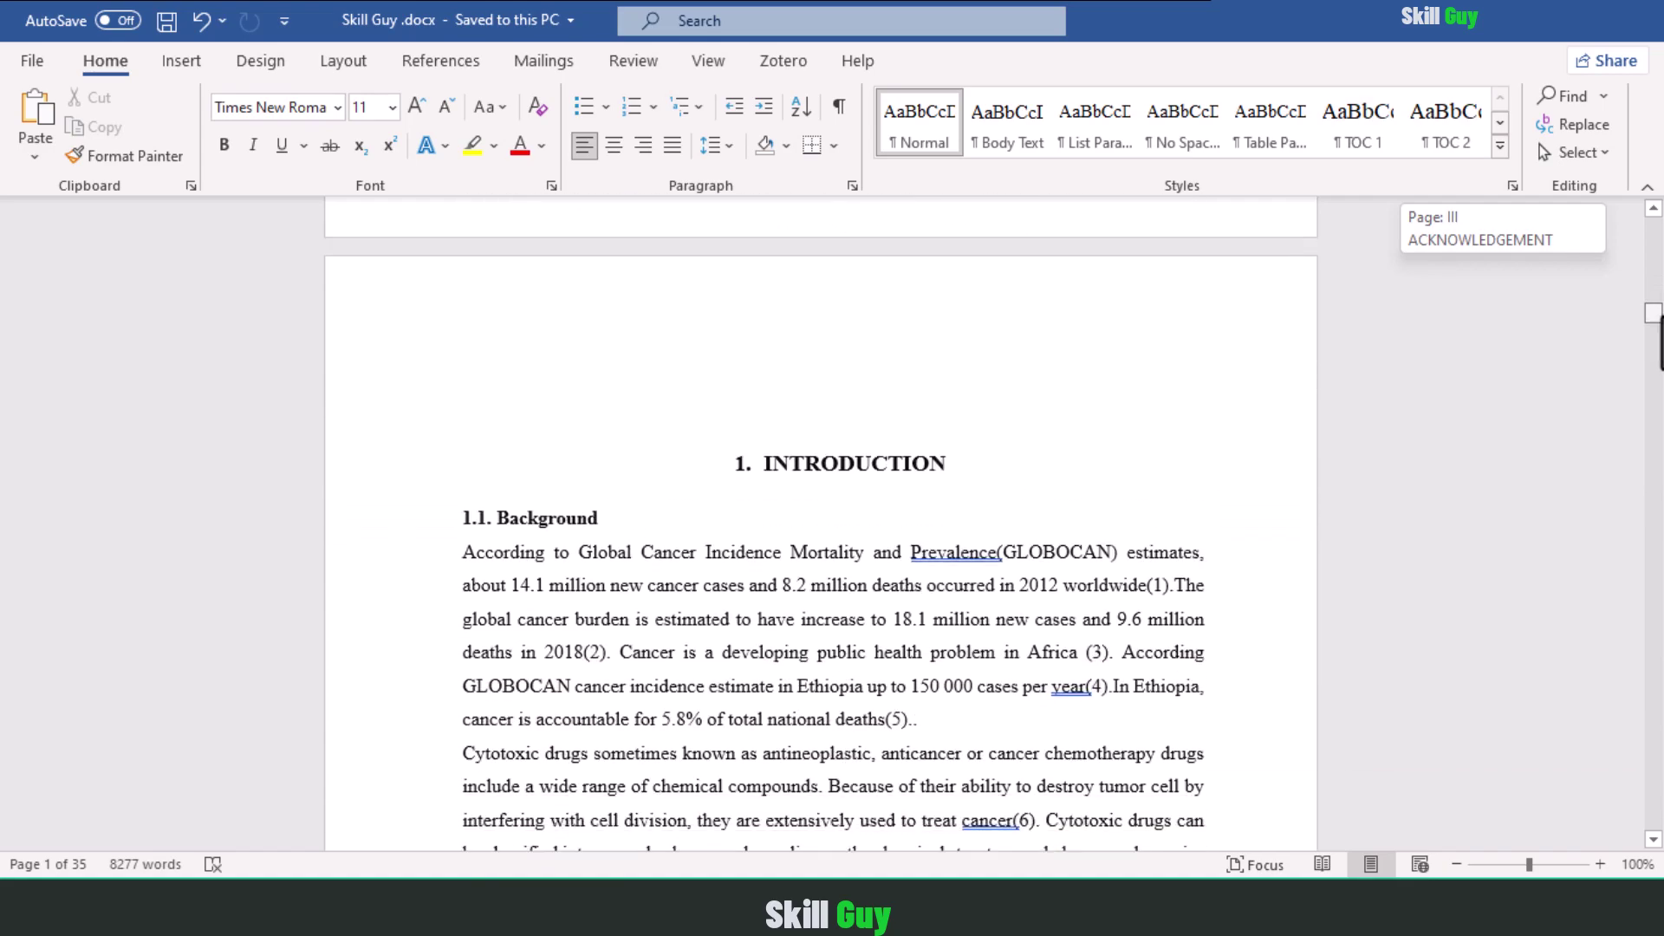
{"action": "left_click_drag", "start_coordinate": [1656, 311], "coordinate": [1654, 360]}
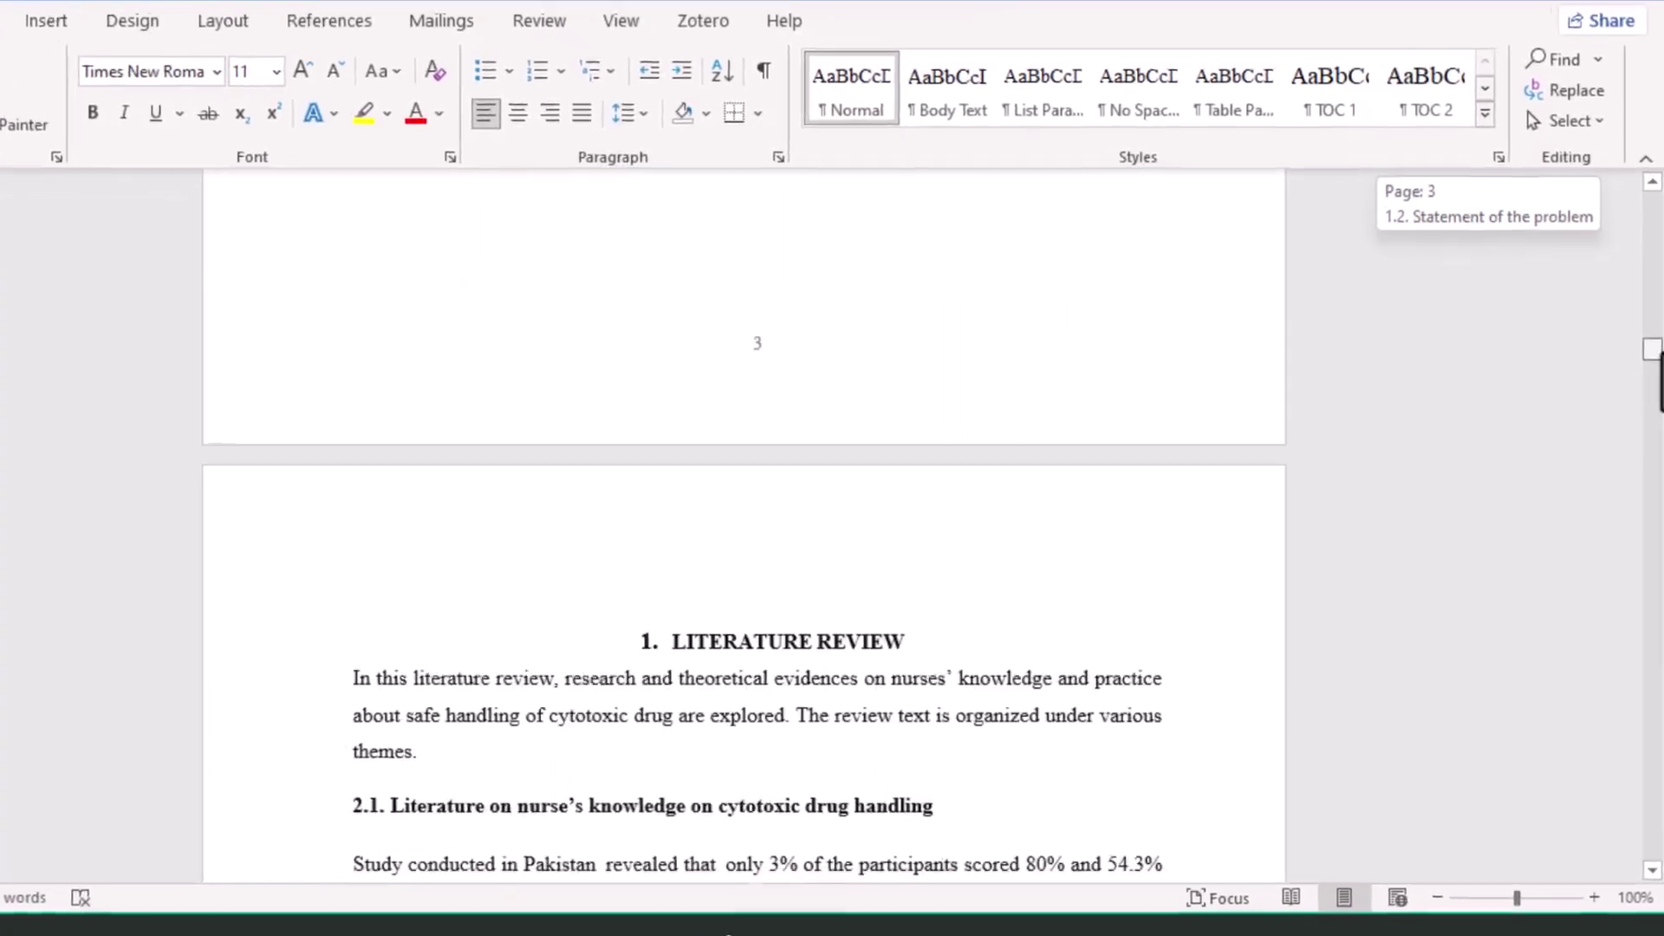
Preview the printed pages down to the Literature Review, then return to the title page.
{"action": "key", "text": "ctrl+p"}
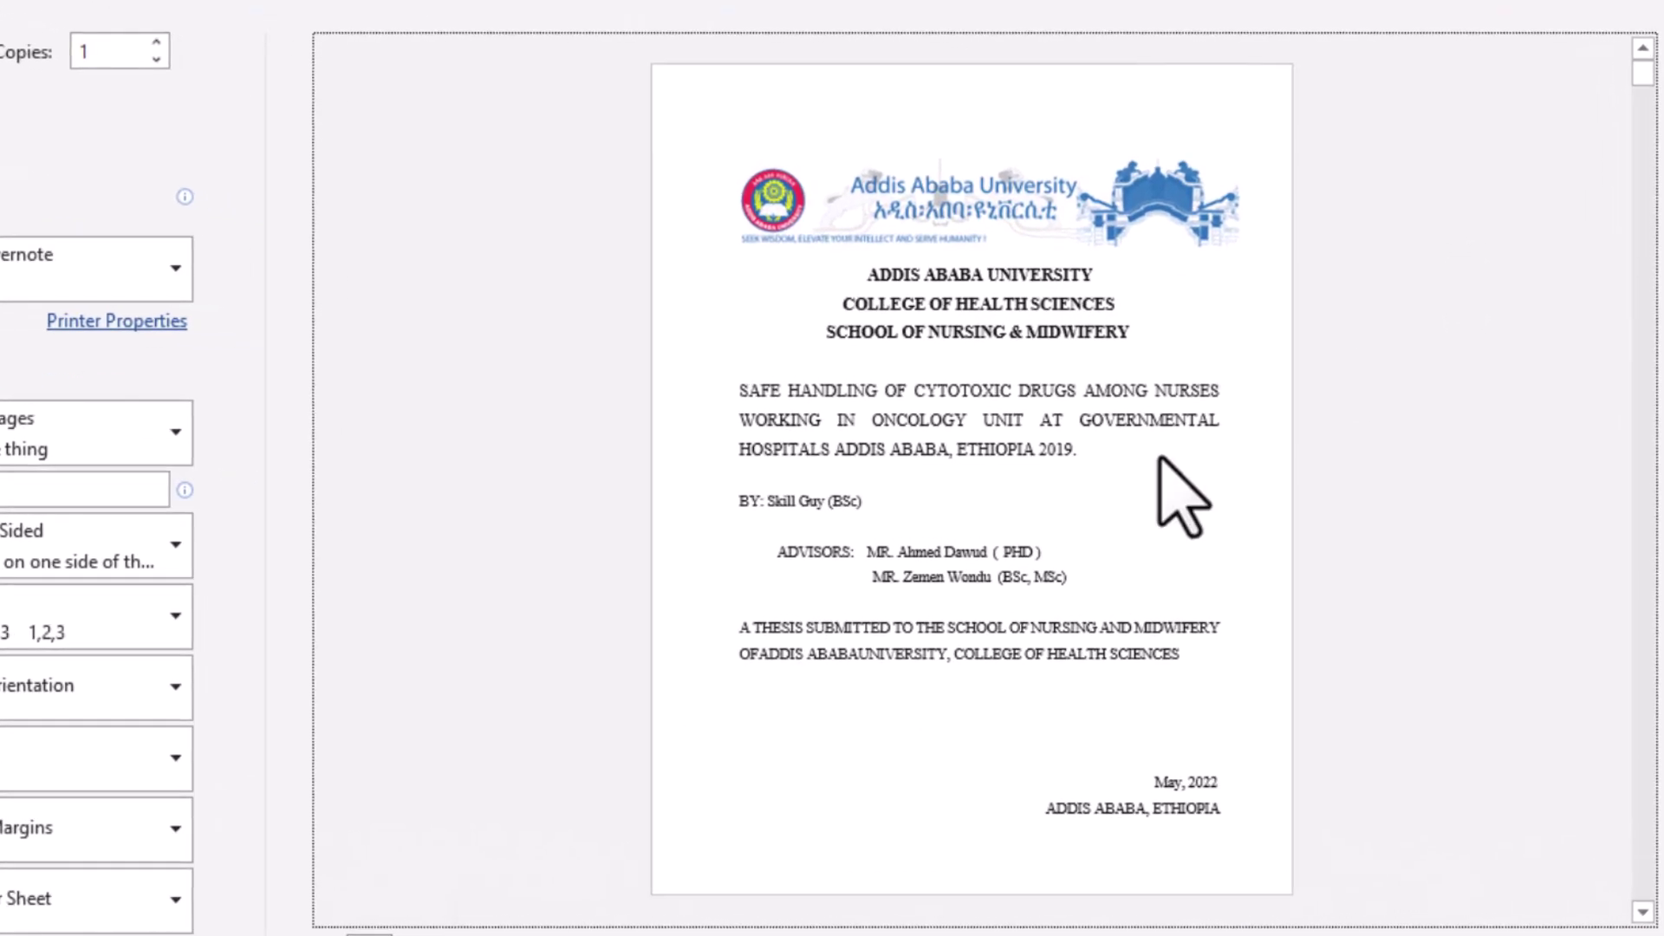
{"action": "scroll", "coordinate": [1183, 498], "scroll_direction": "down", "scroll_amount": 1}
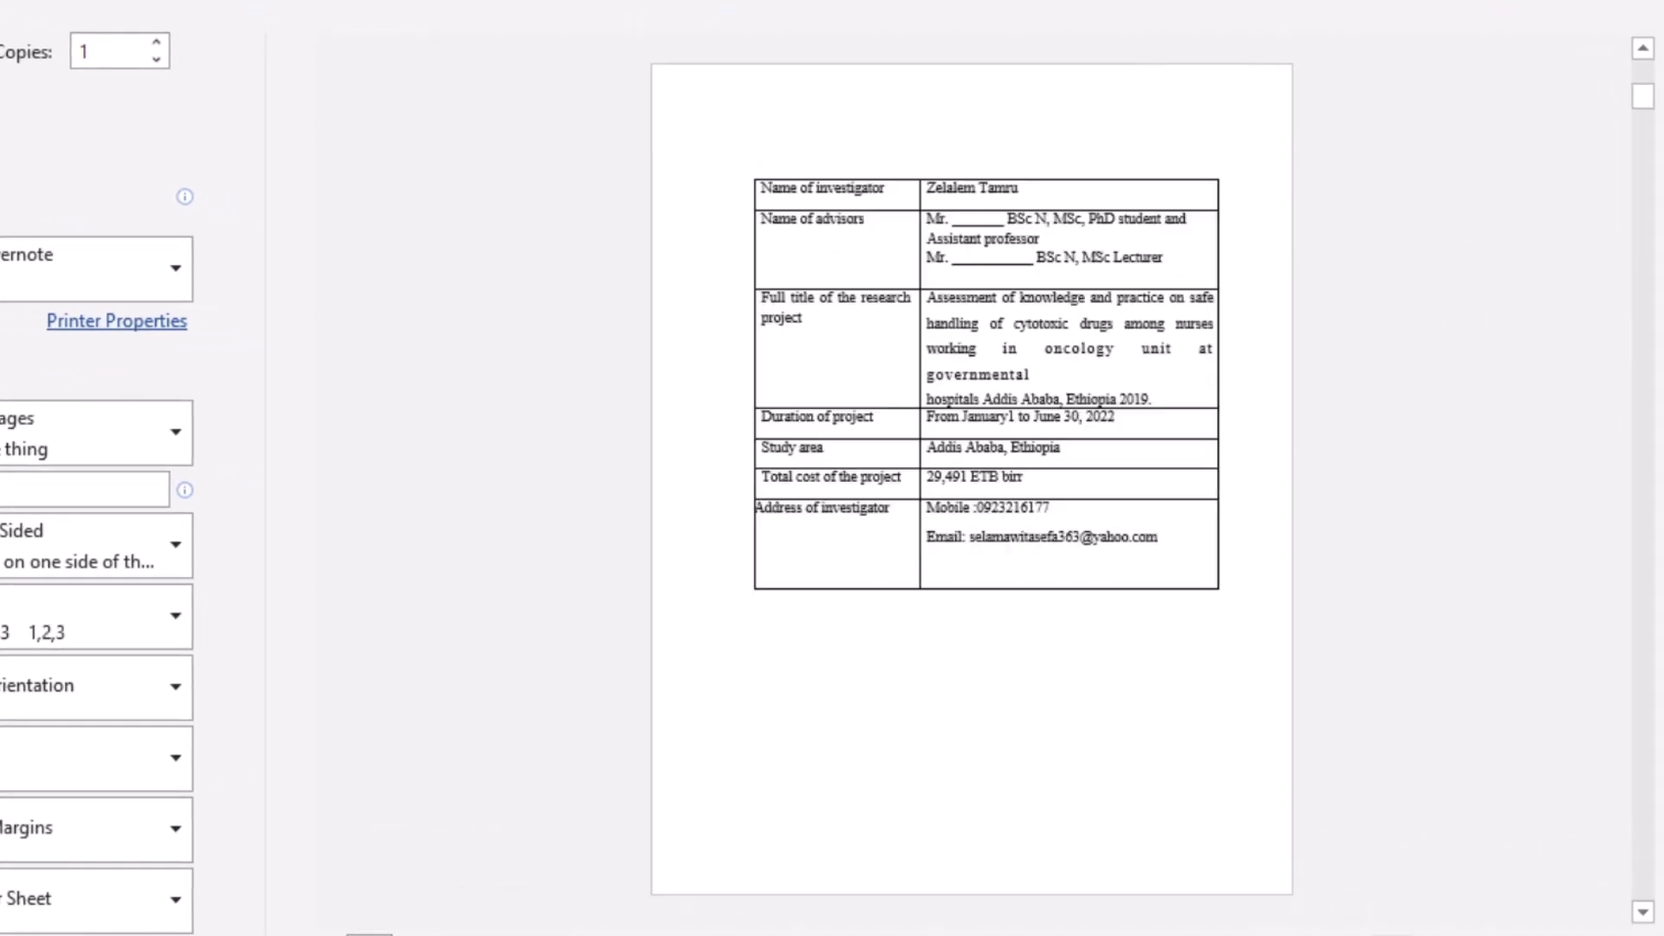
{"action": "scroll", "coordinate": [968, 839], "scroll_direction": "down", "scroll_amount": 1}
{"action": "scroll", "coordinate": [971, 477], "scroll_direction": "down", "scroll_amount": 1}
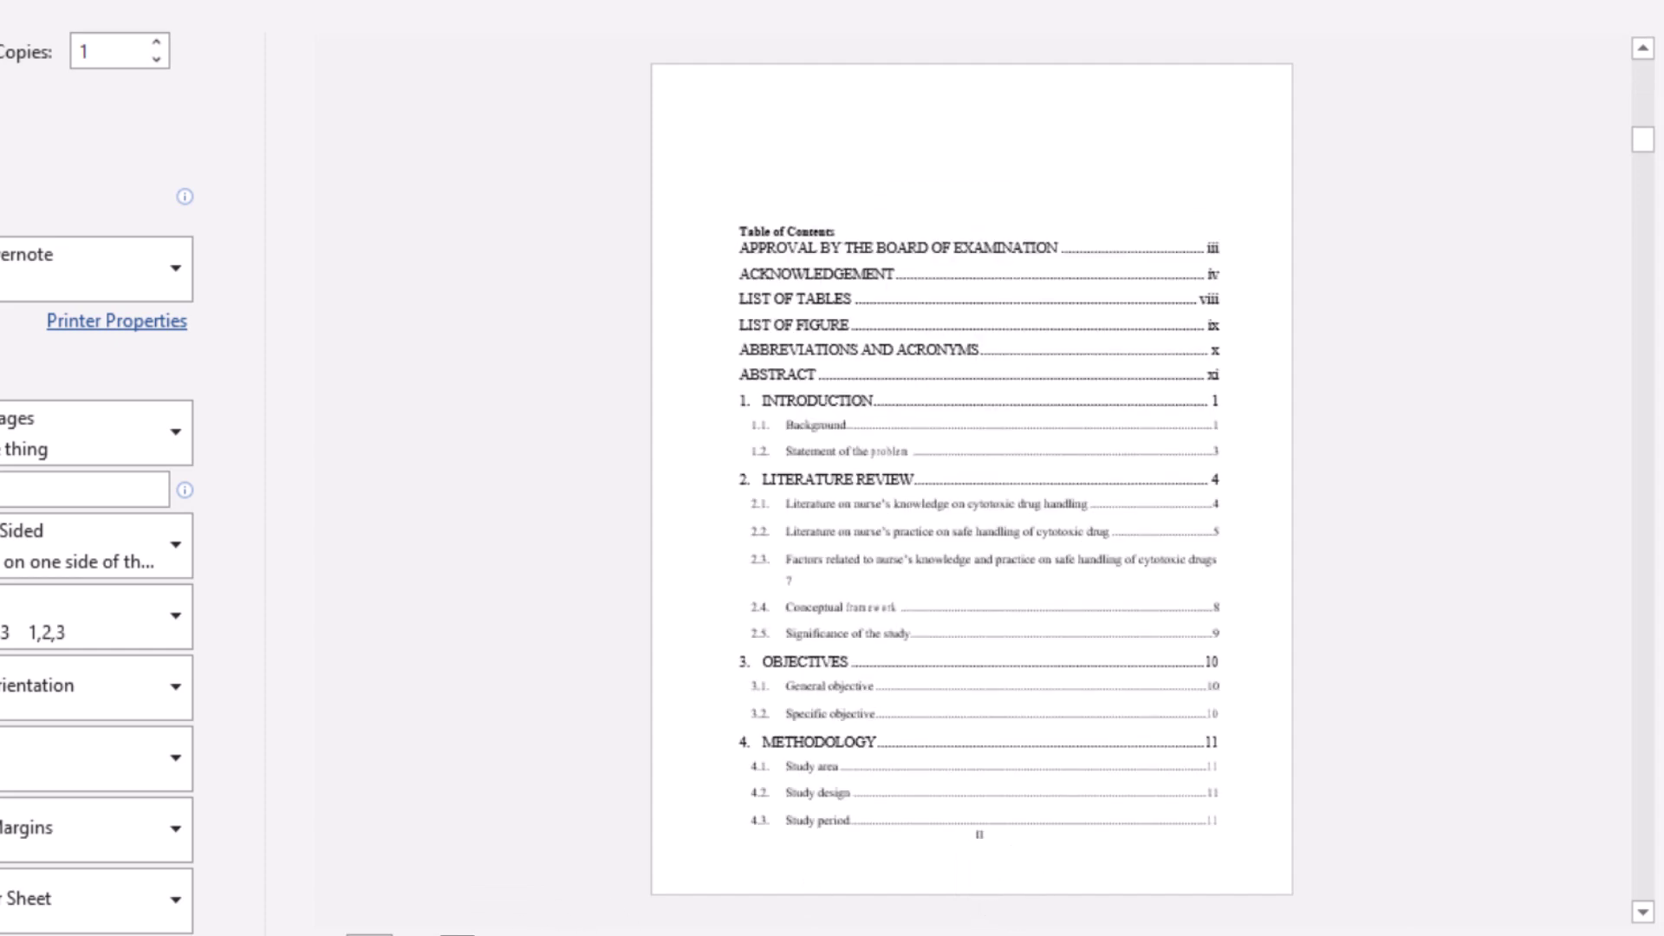
{"action": "scroll", "coordinate": [971, 477], "scroll_direction": "down", "scroll_amount": 1}
{"action": "scroll", "coordinate": [971, 477], "scroll_direction": "down", "scroll_amount": 1}
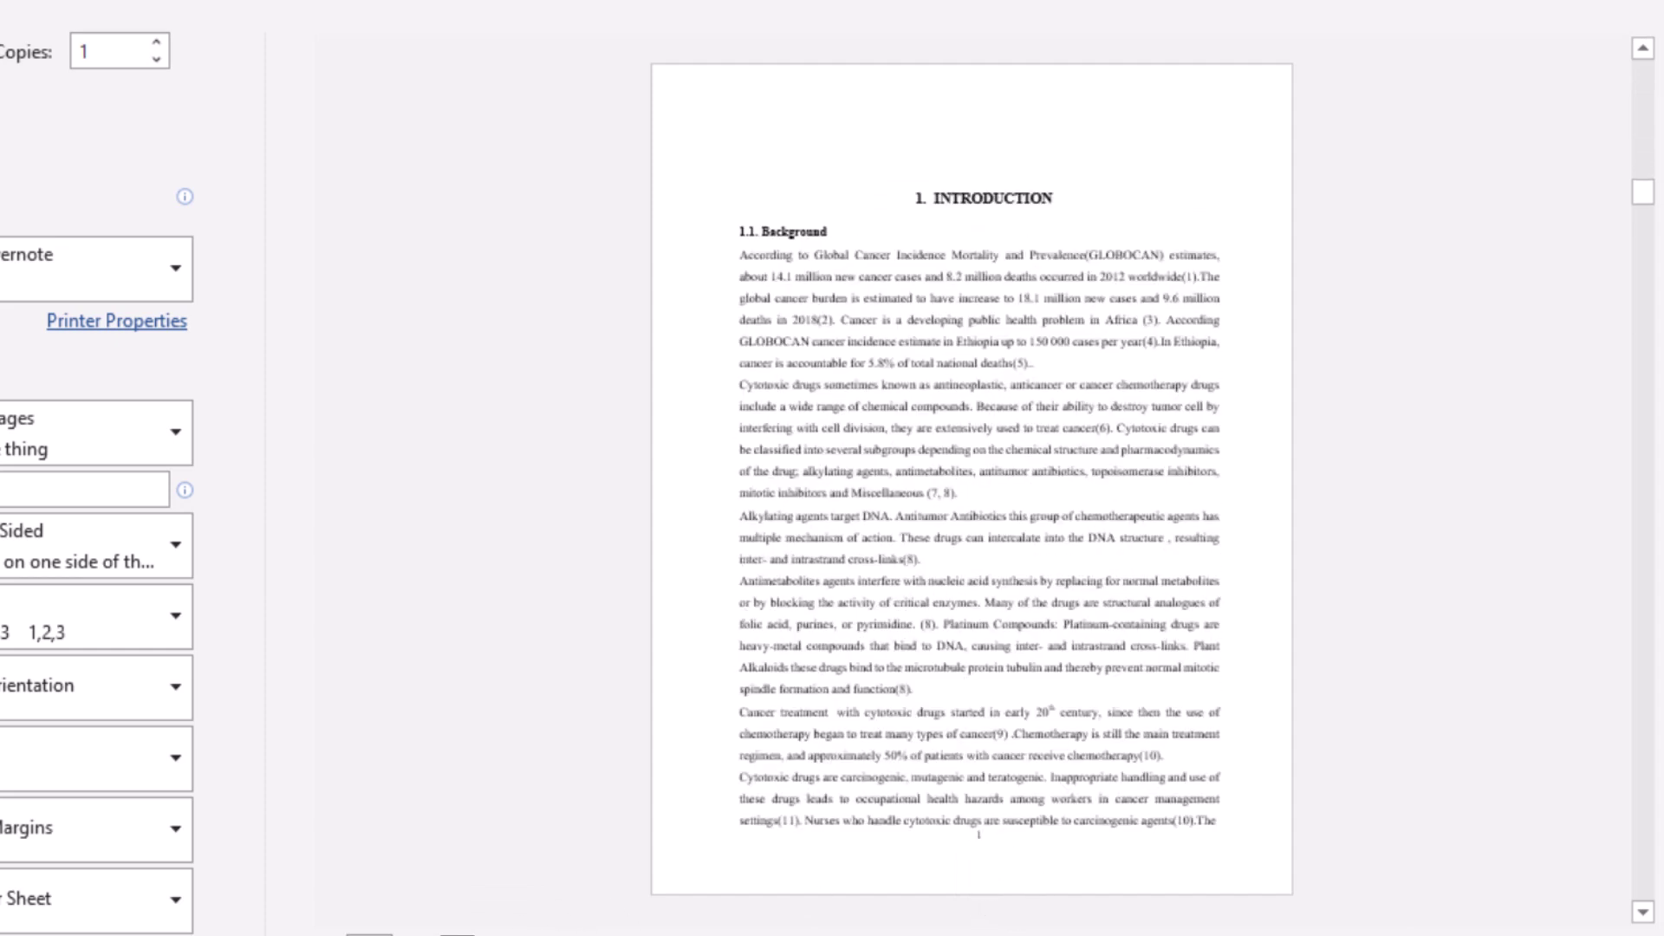
{"action": "scroll", "coordinate": [971, 477], "scroll_direction": "down", "scroll_amount": 1}
{"action": "scroll", "coordinate": [971, 477], "scroll_direction": "down", "scroll_amount": 1}
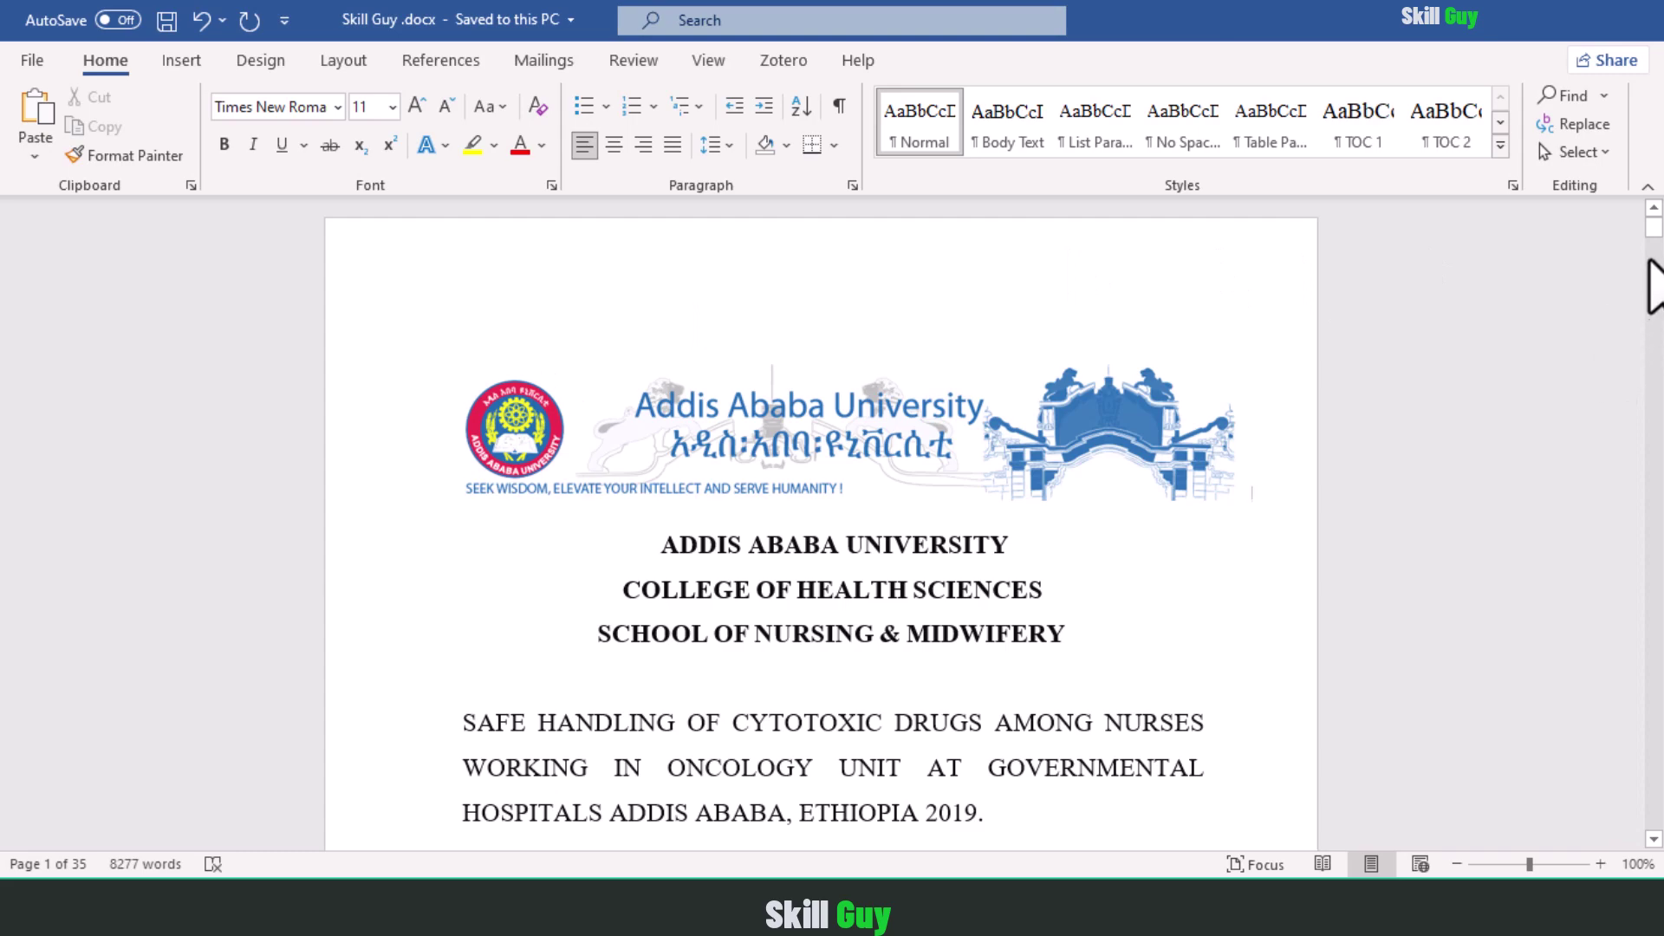
{"action": "left_click_drag", "start_coordinate": [1656, 253], "coordinate": [1658, 286]}
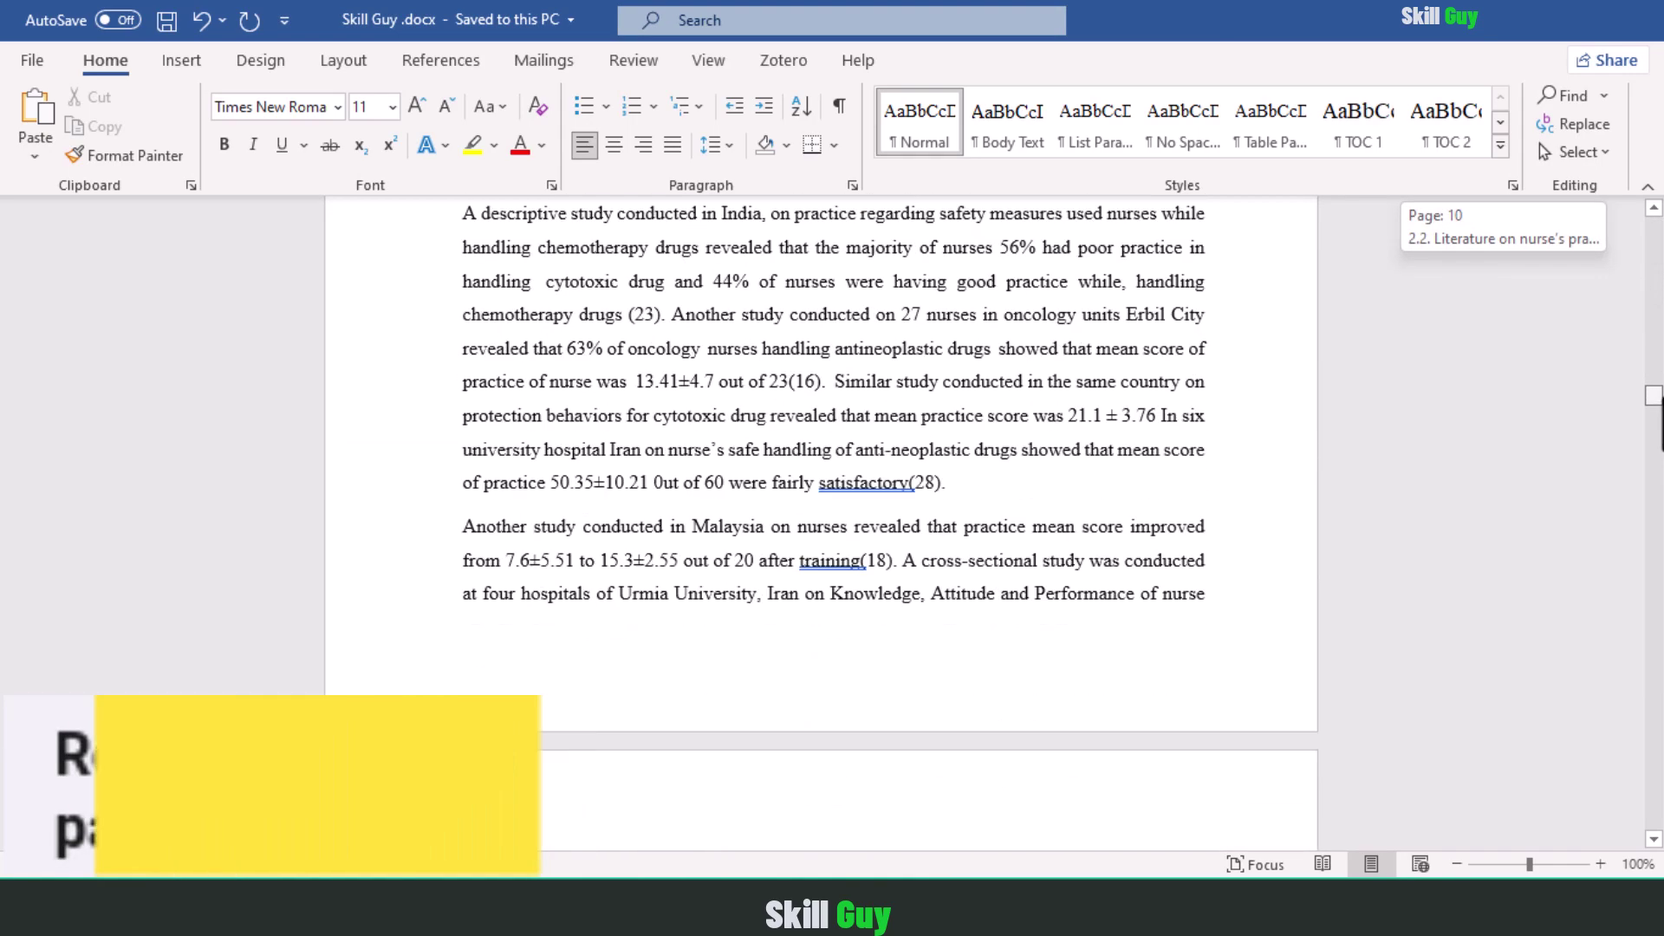
{"action": "mouse_move", "coordinate": [1654, 260]}
{"action": "left_mouse_down"}
{"action": "mouse_move", "coordinate": [1654, 395]}
{"action": "mouse_move", "coordinate": [1658, 227]}
{"action": "left_mouse_up"}
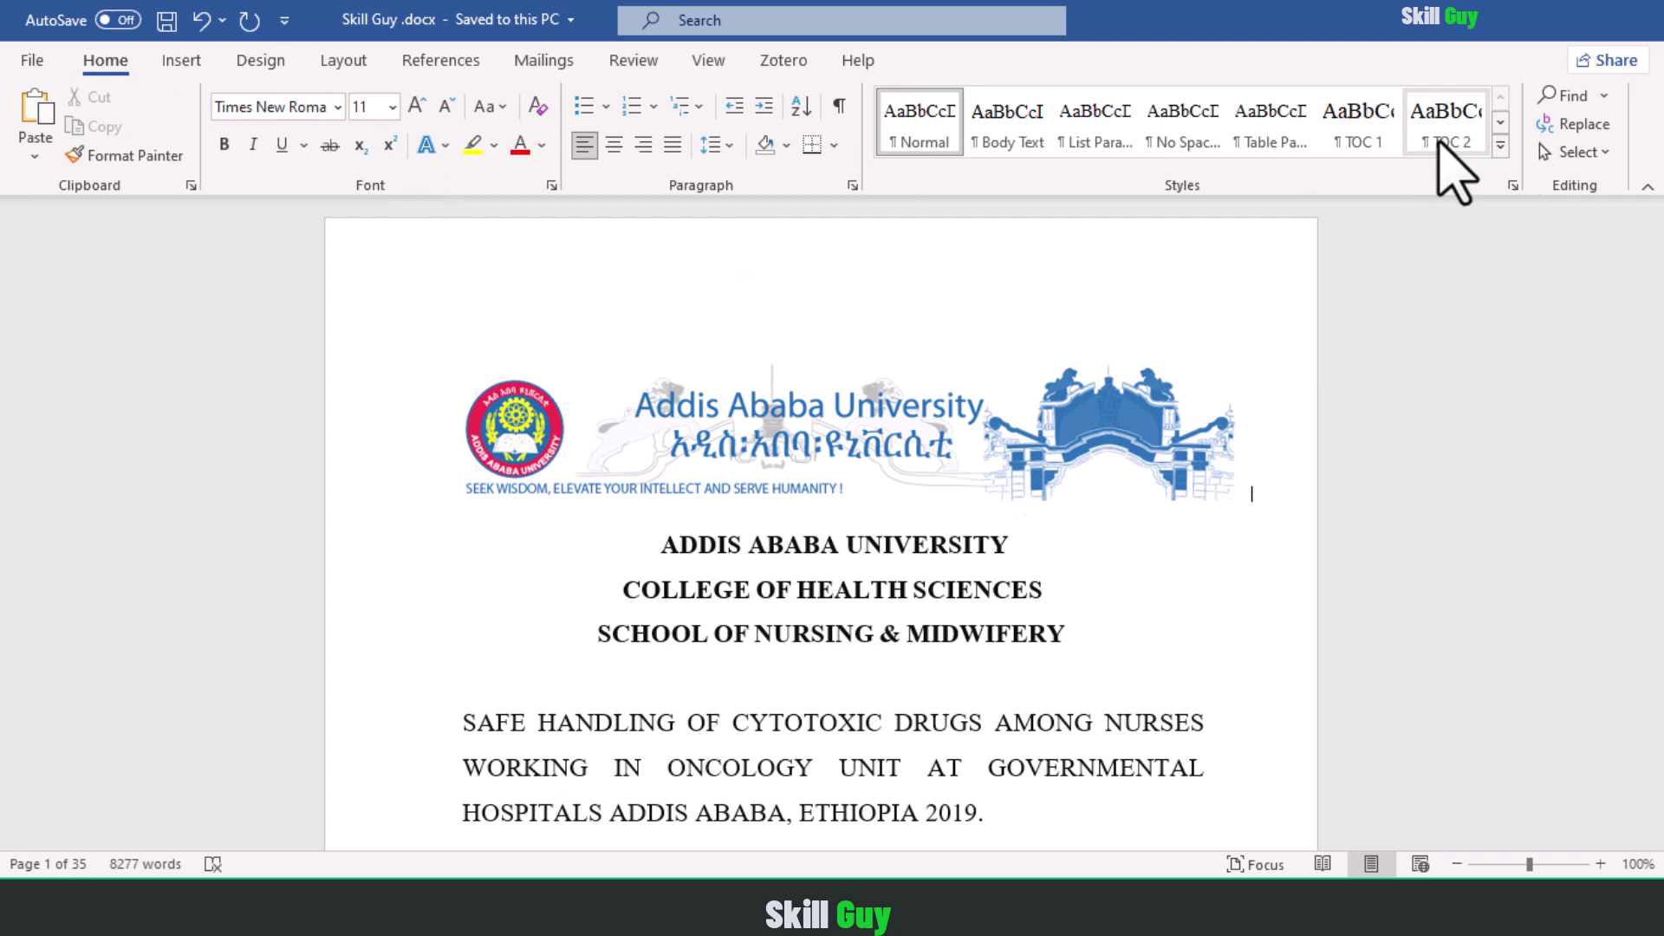
Replace all section breaks (^b) with nothing, confirming zero replacements were made.
{"action": "left_click", "coordinate": [1583, 126]}
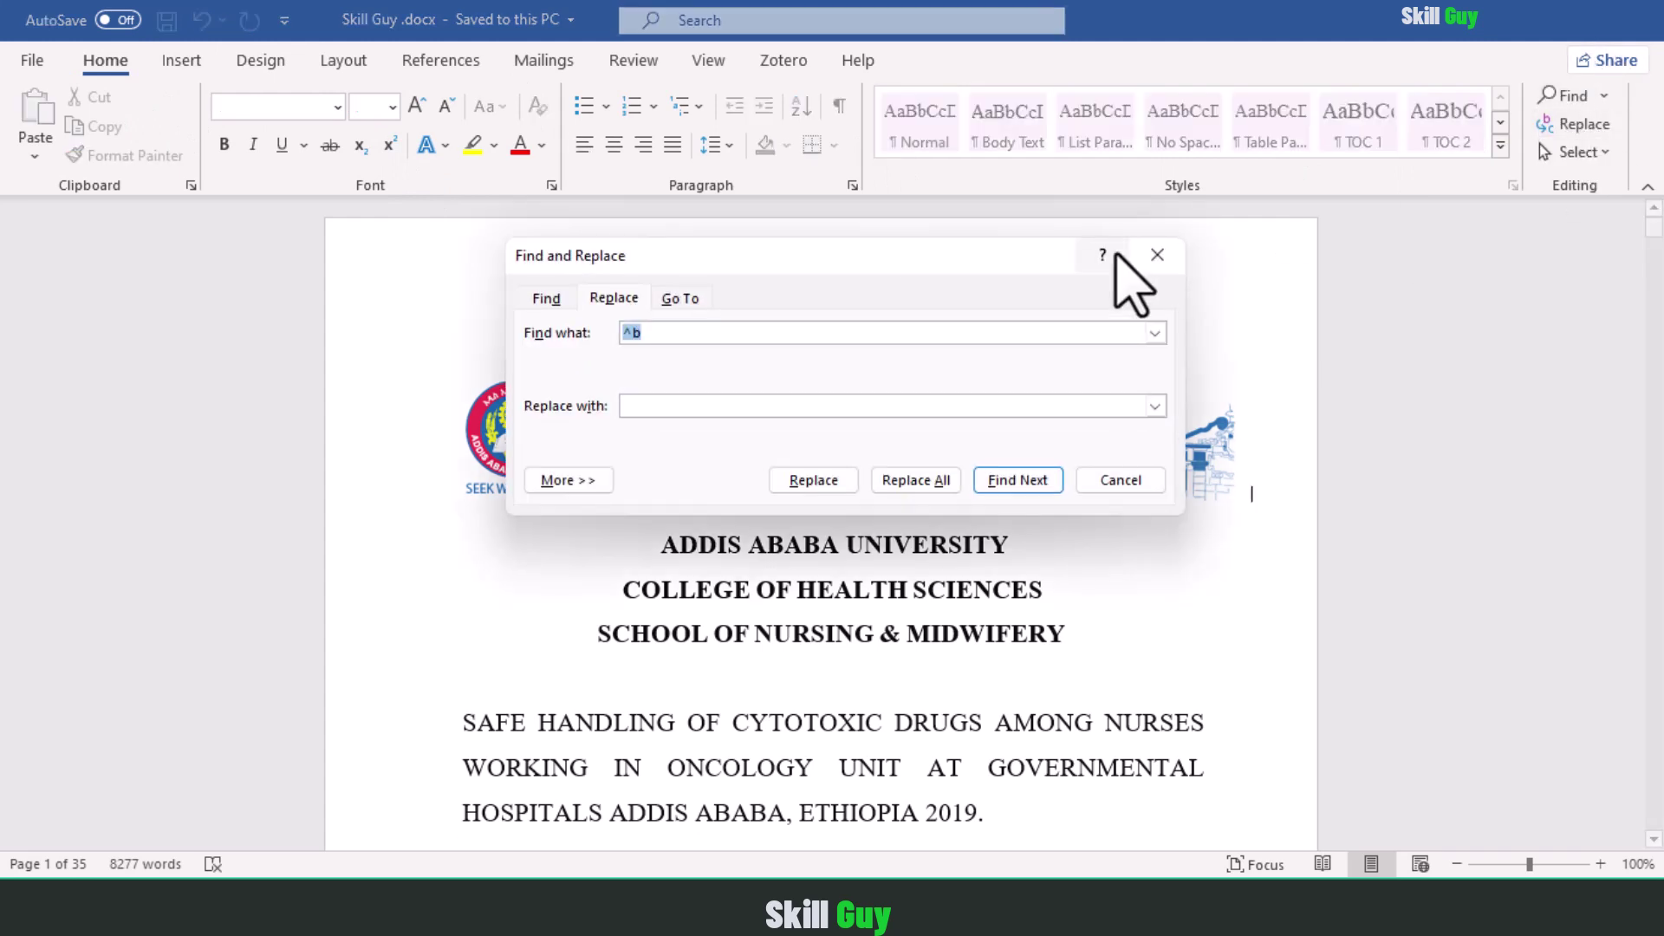
{"action": "left_click", "coordinate": [568, 480]}
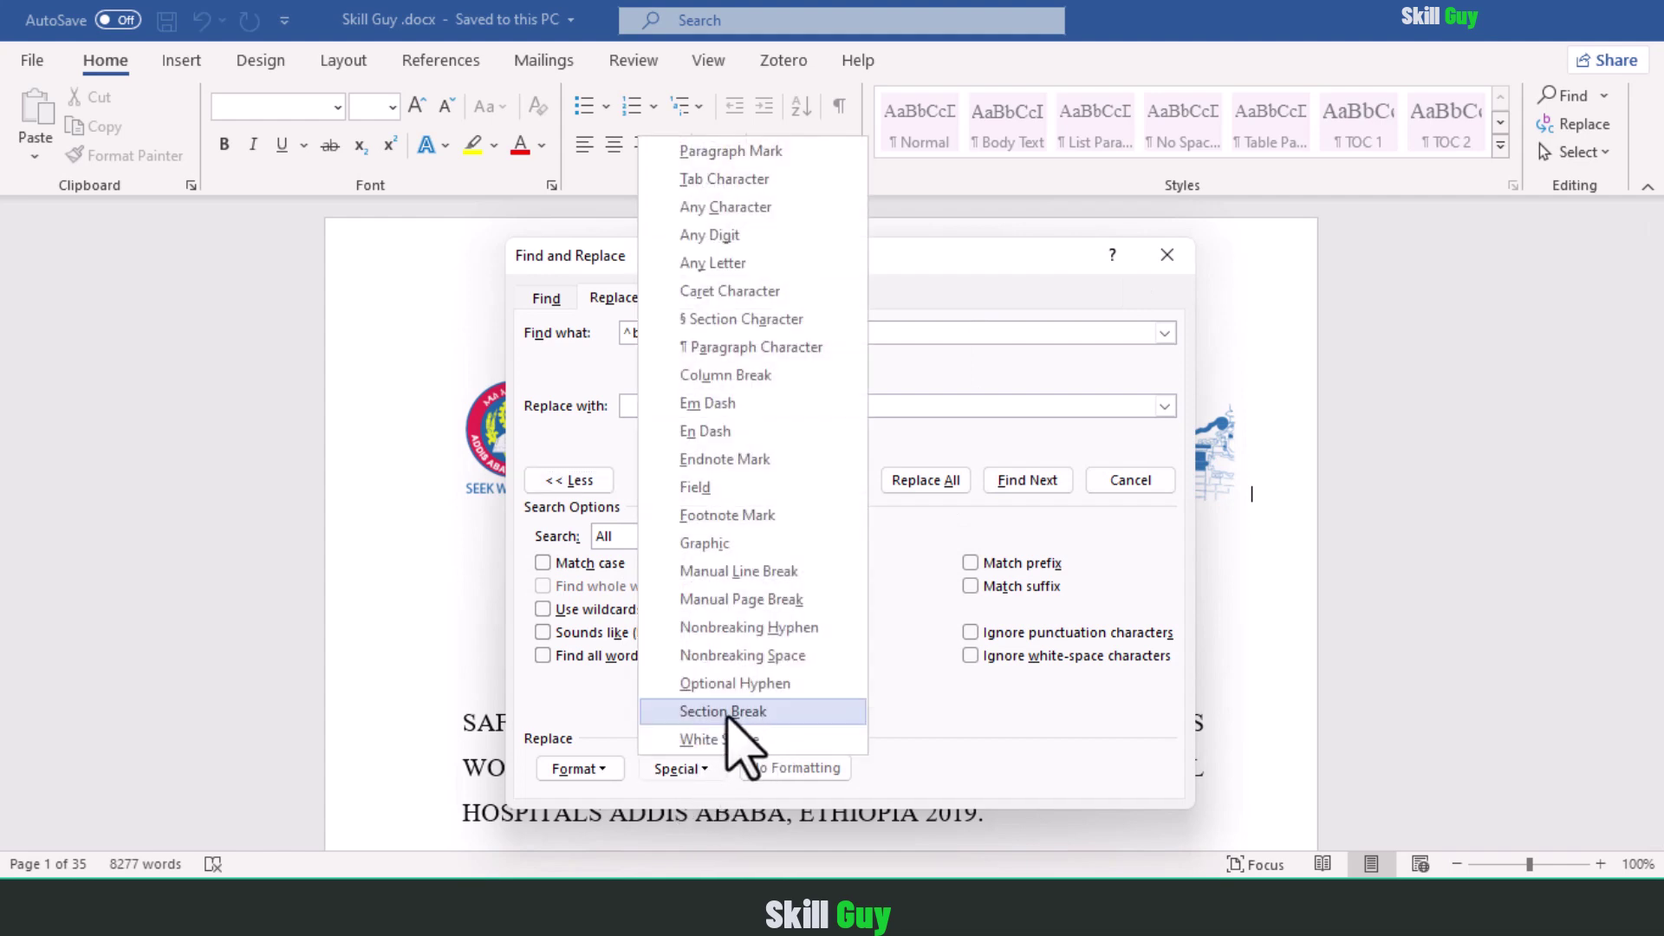
{"action": "left_click", "coordinate": [725, 712]}
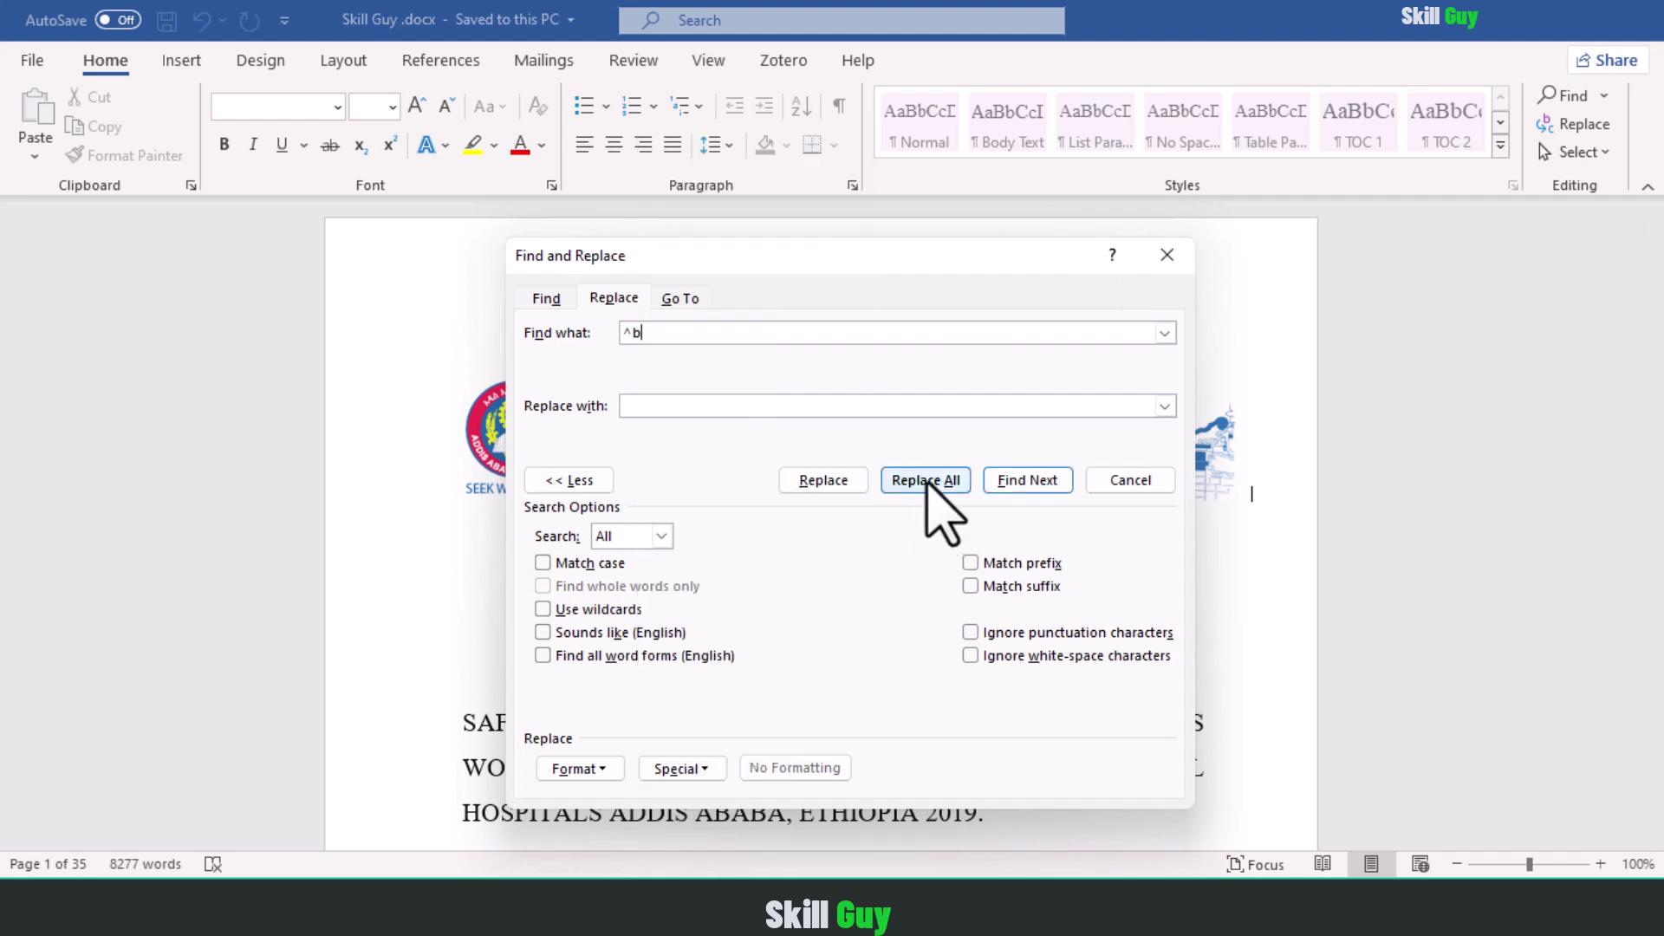
{"action": "left_click", "coordinate": [929, 482]}
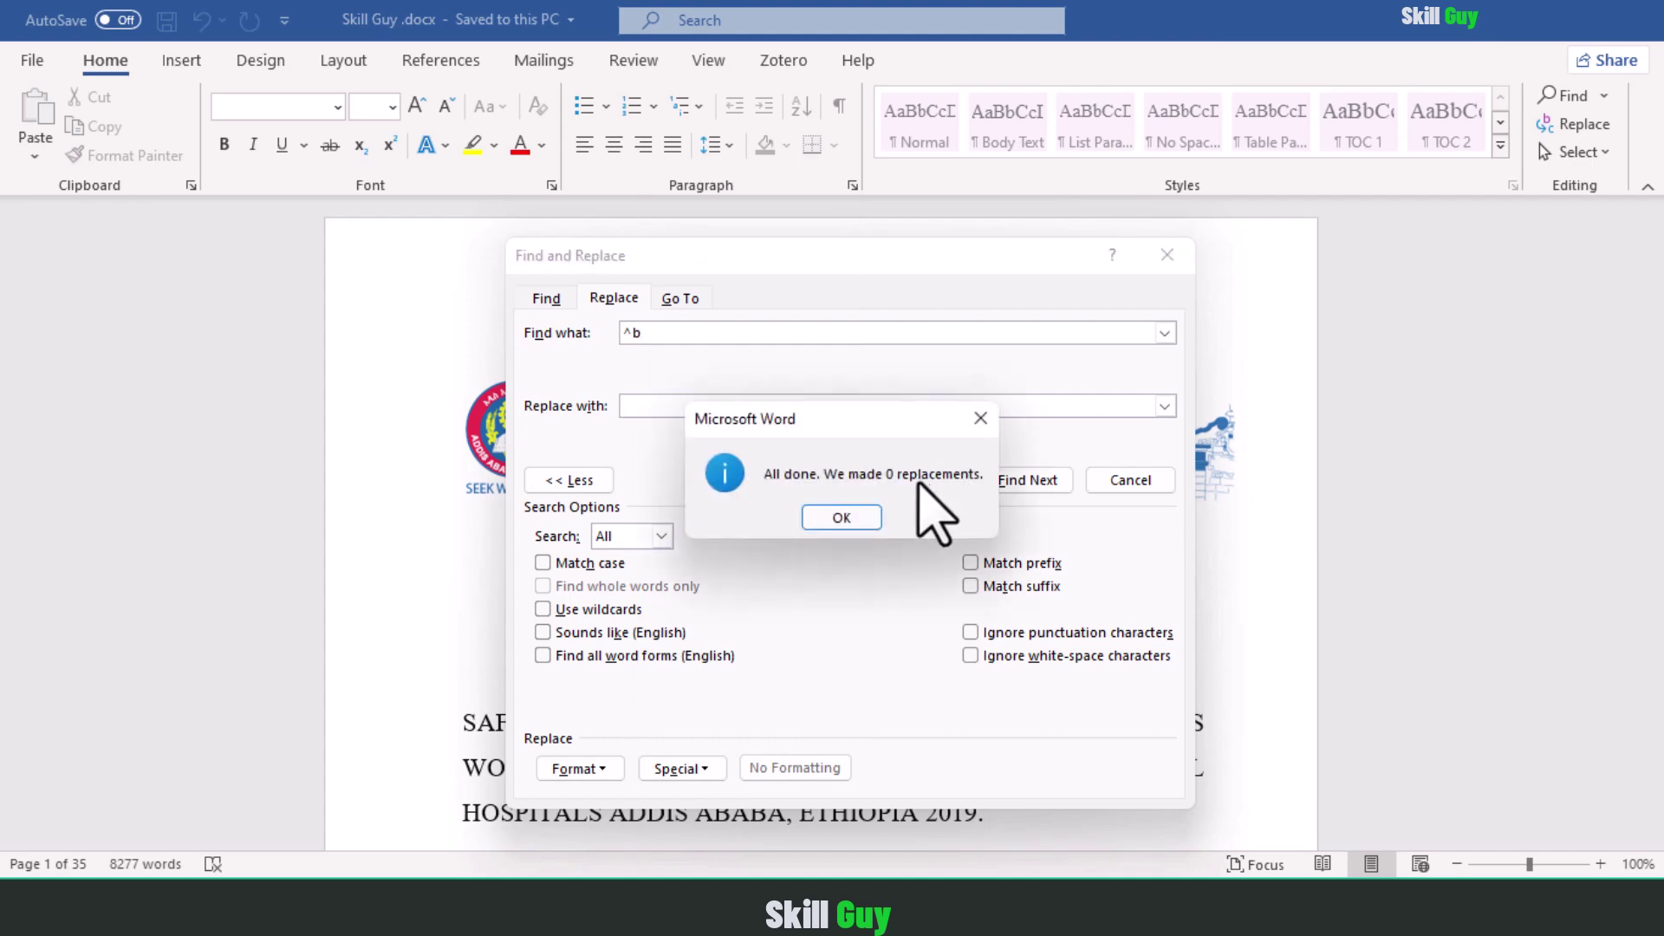
{"action": "left_click", "coordinate": [841, 518]}
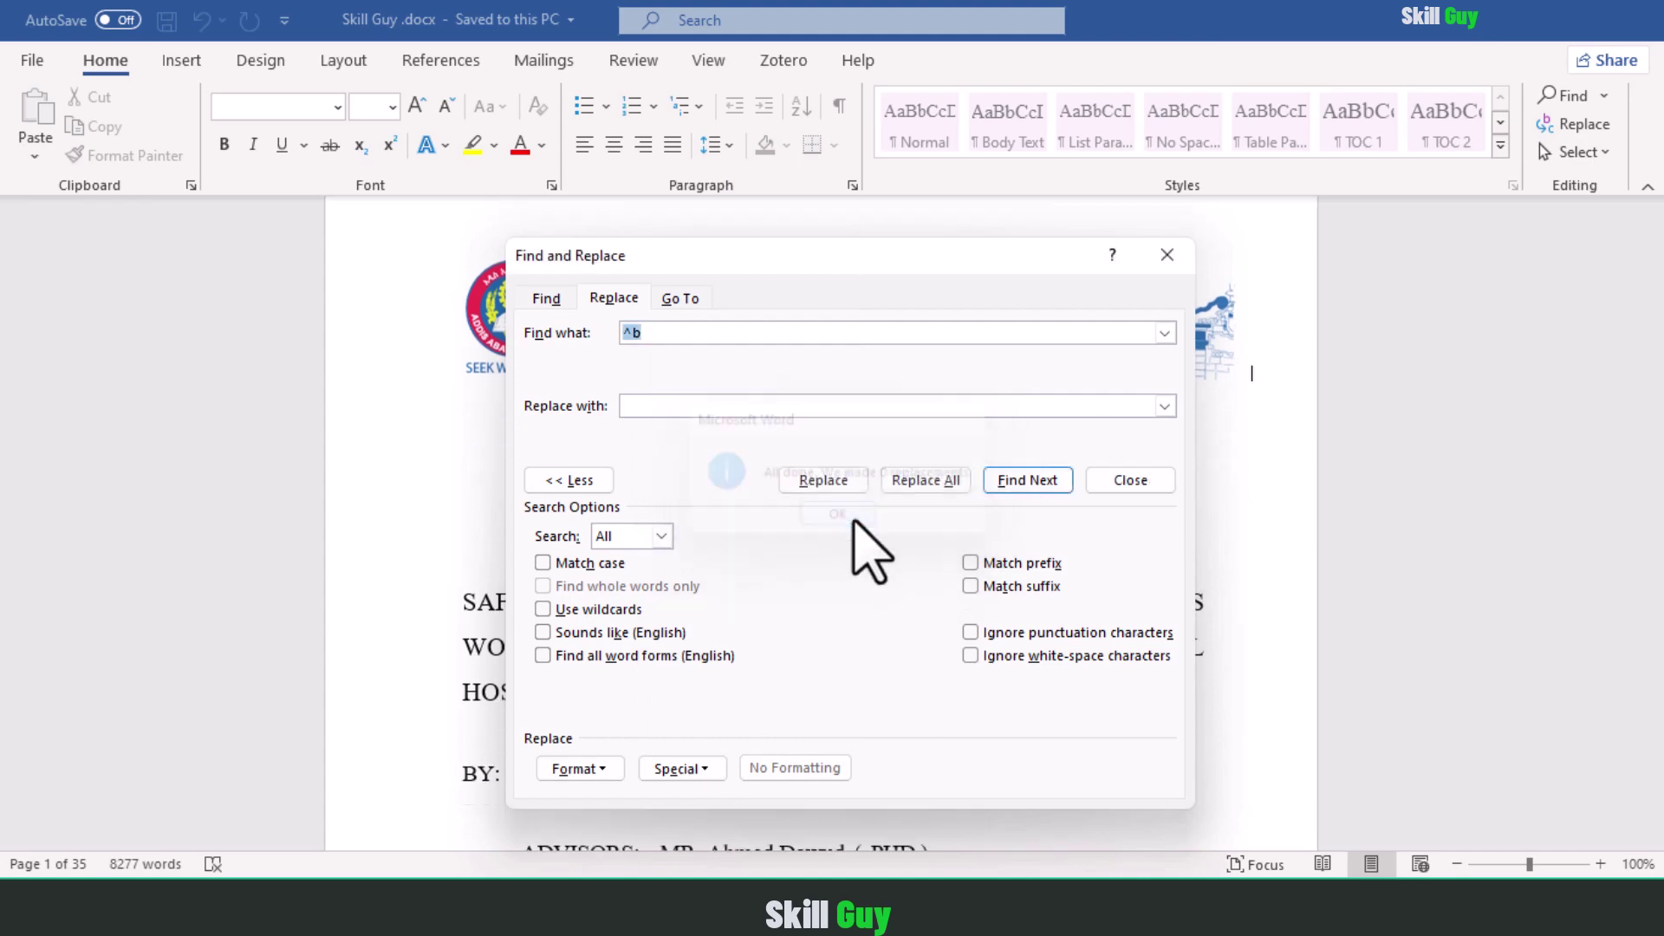
{"action": "left_click", "coordinate": [1127, 480]}
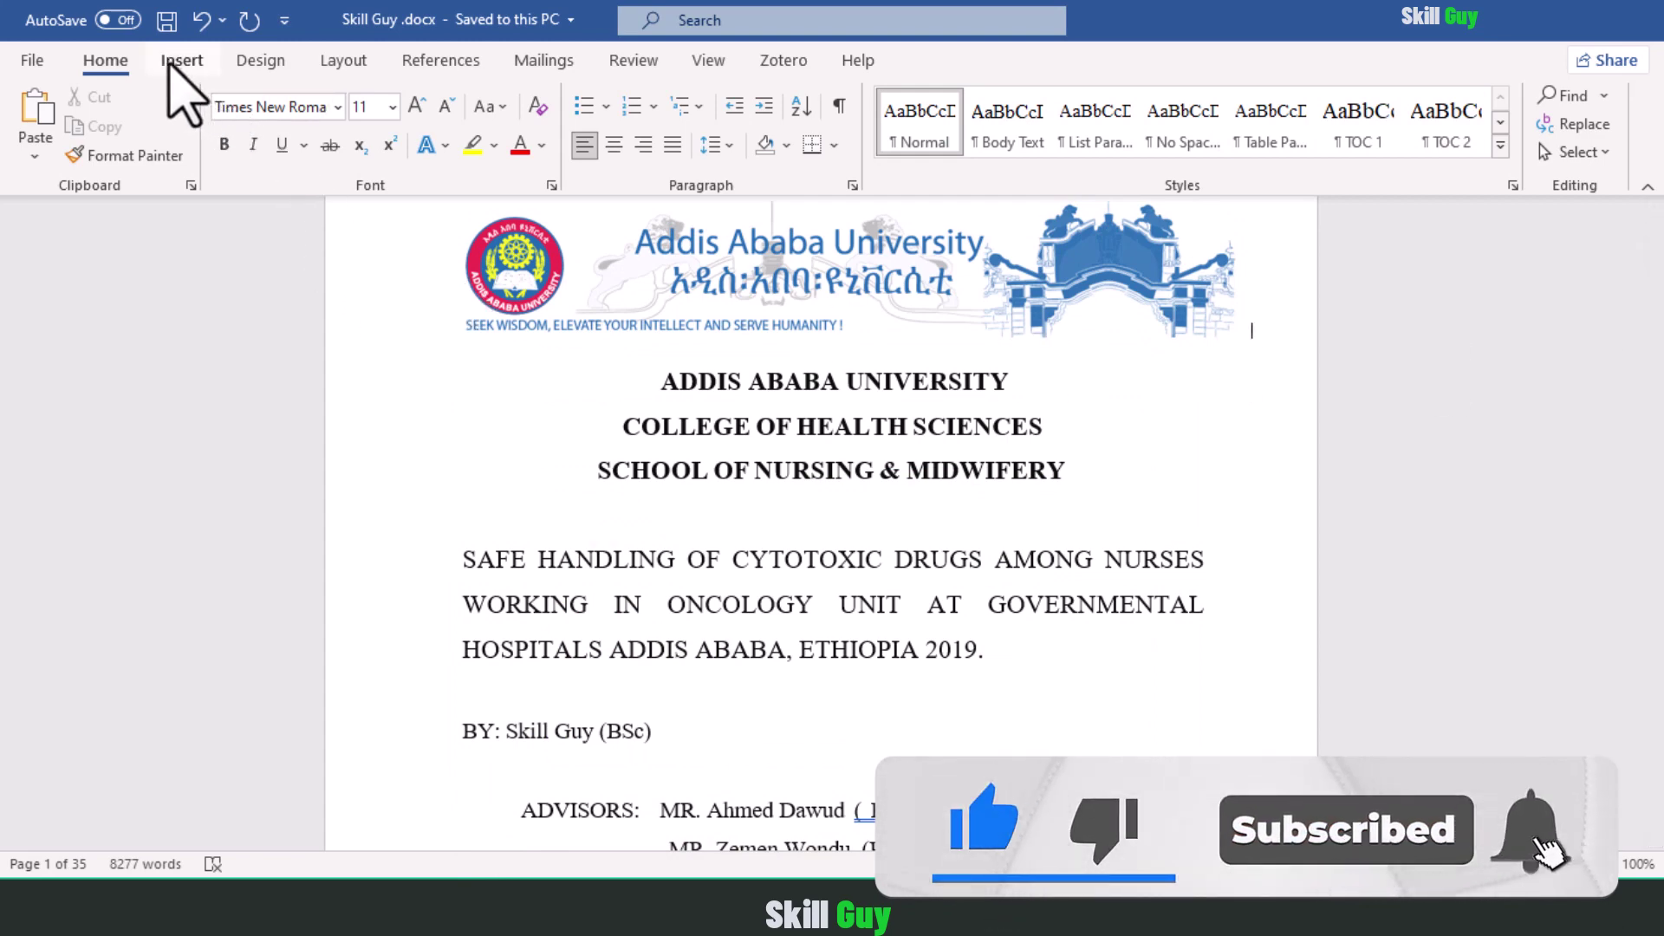
Strip every existing page number from the thesis with Remove Page Numbers.
{"action": "left_click", "coordinate": [173, 62]}
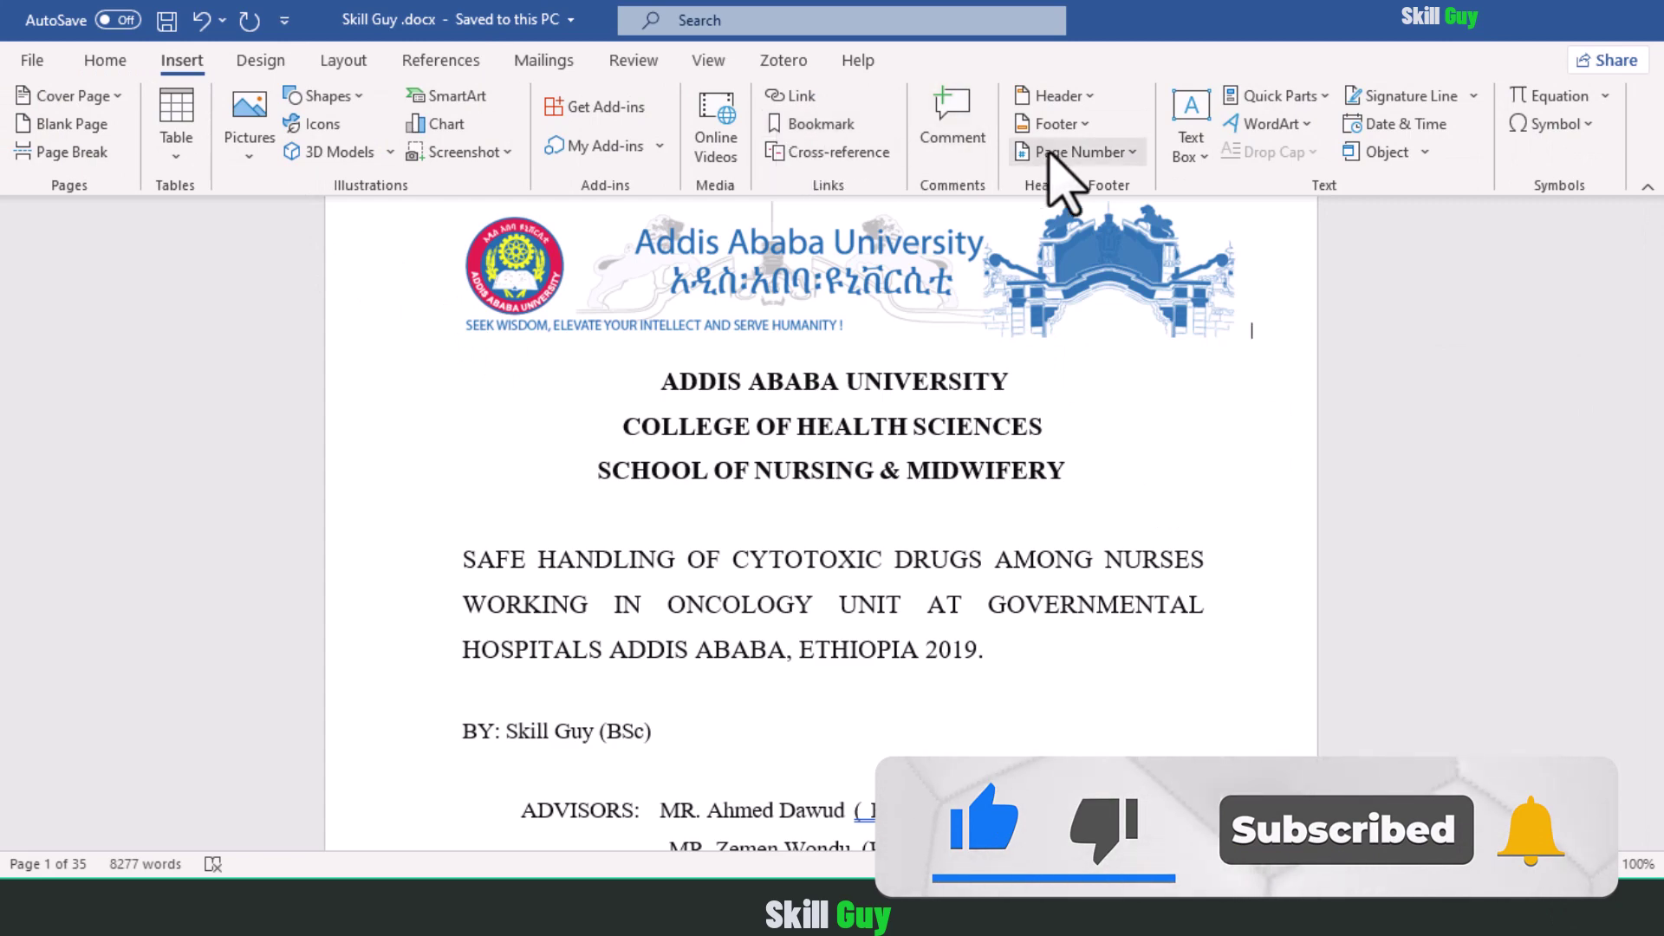
{"action": "left_click", "coordinate": [1132, 153]}
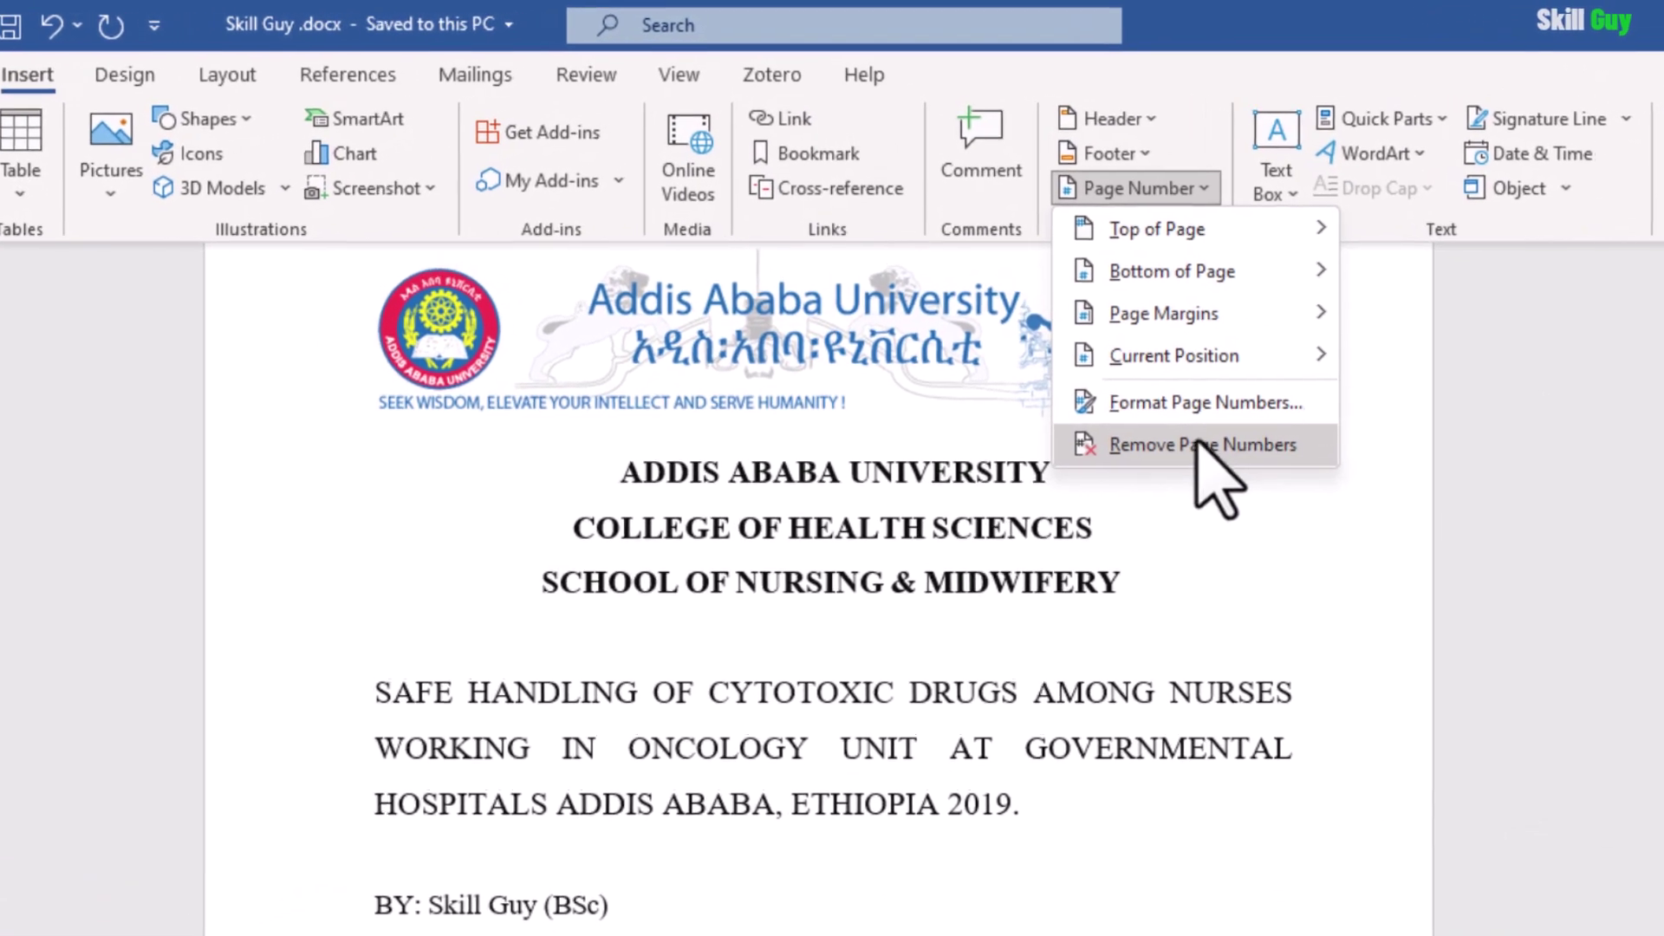
{"action": "left_click", "coordinate": [1196, 412]}
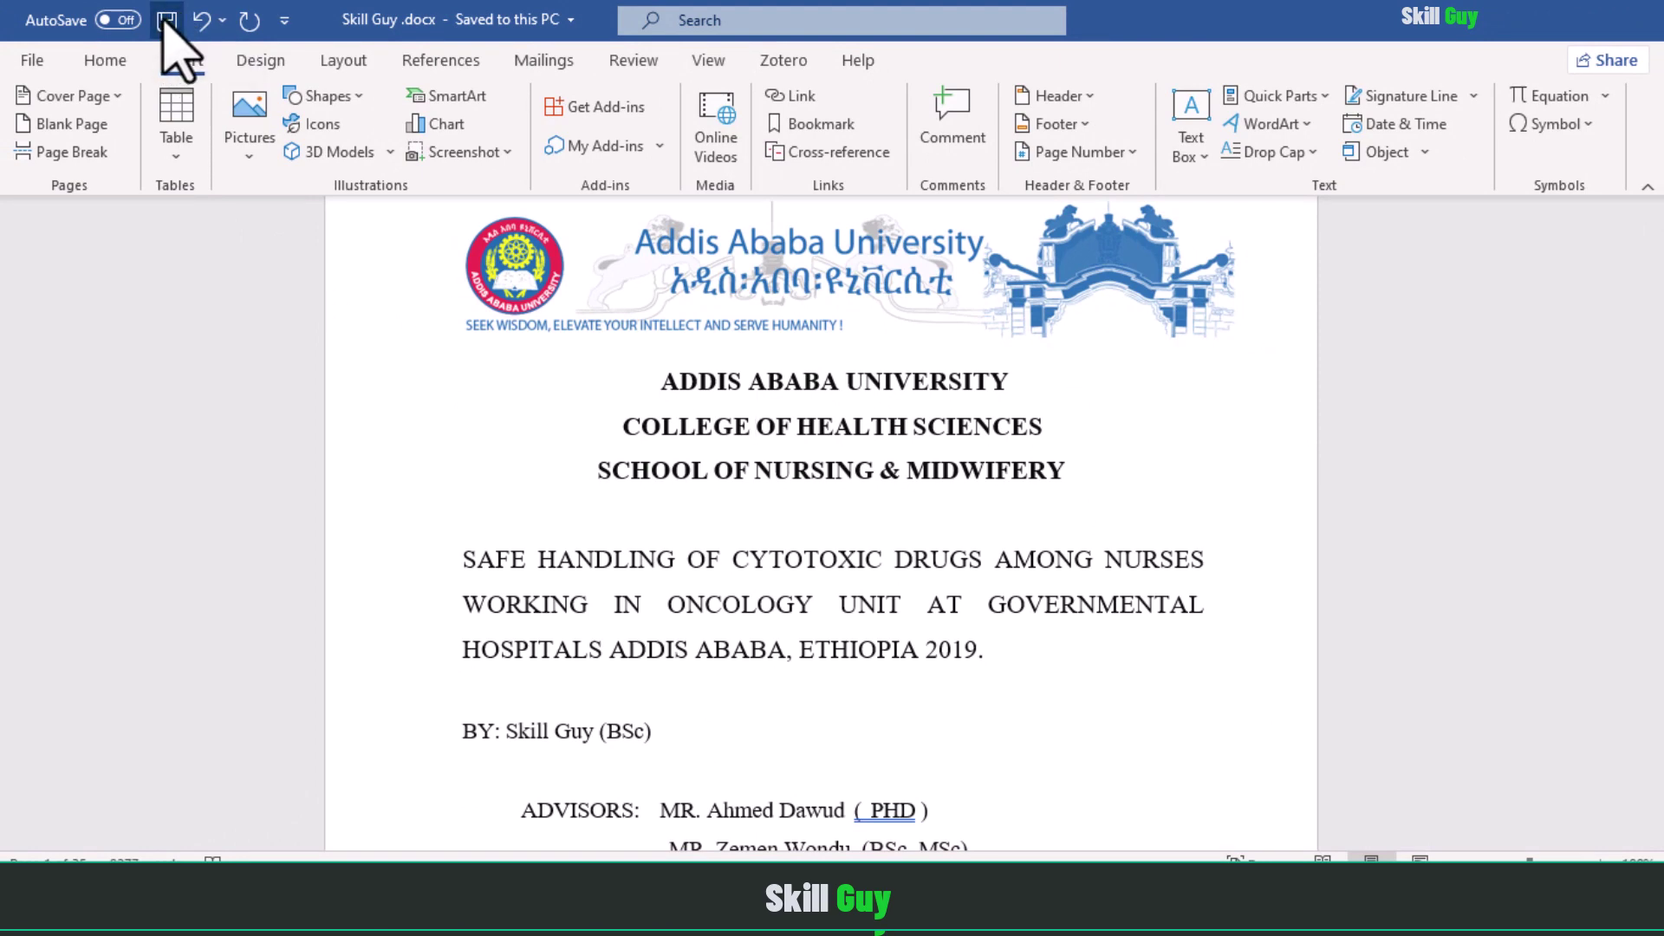
{"action": "left_click_drag", "start_coordinate": [1654, 195], "coordinate": [1654, 293]}
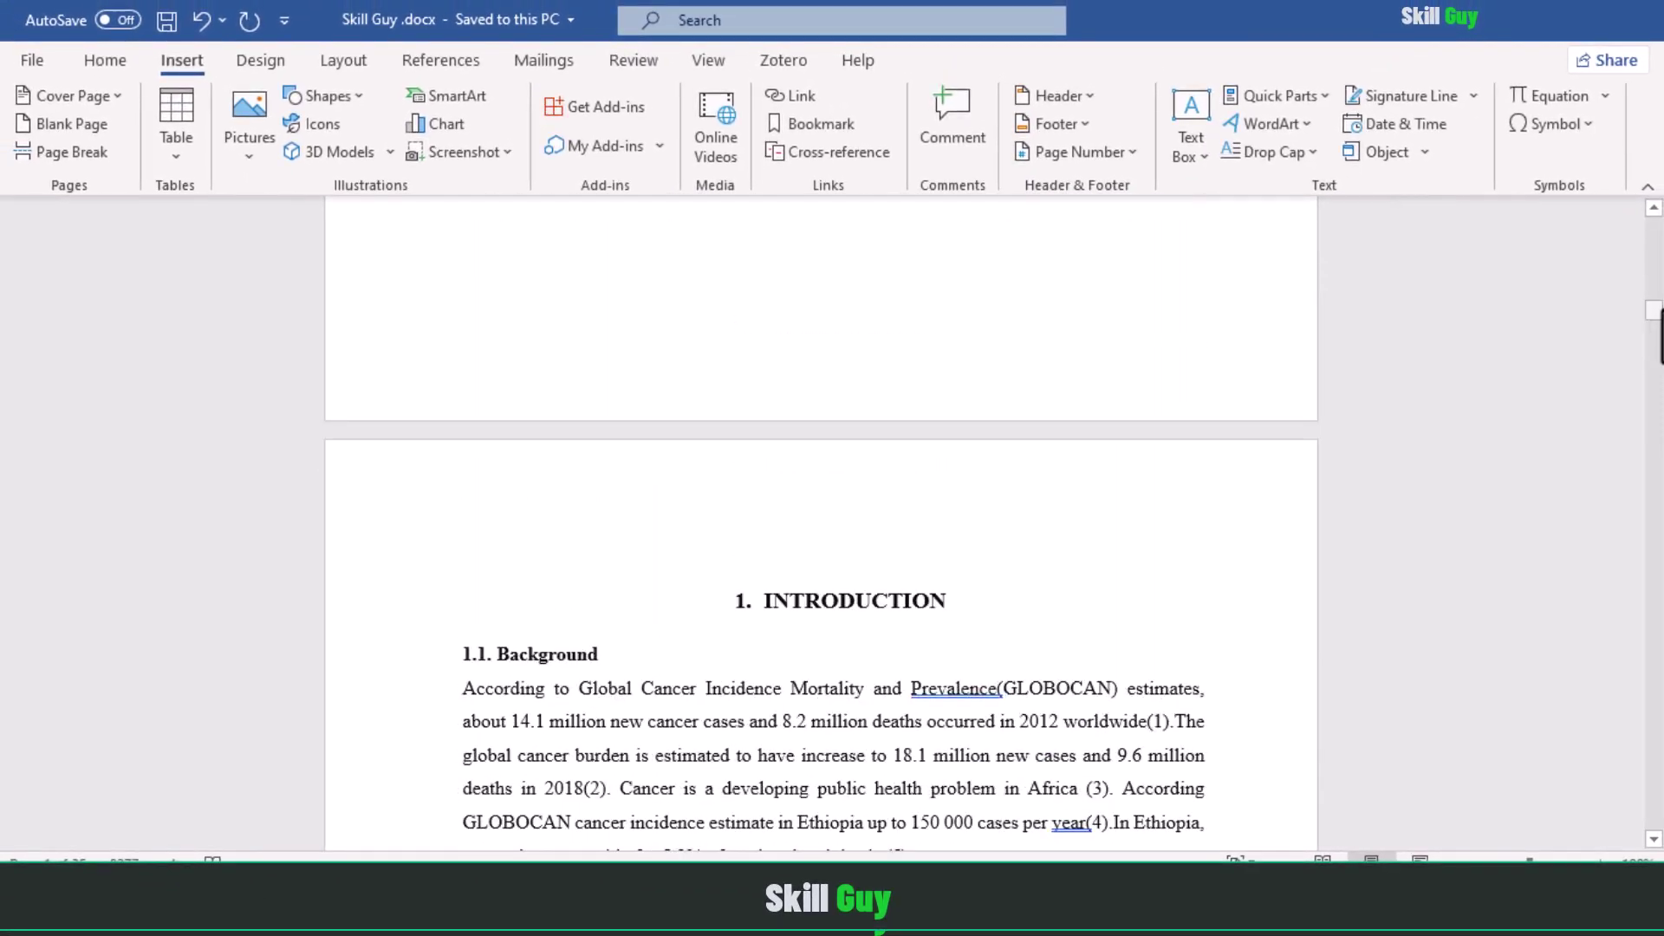
{"action": "scroll", "coordinate": [649, 664], "scroll_direction": "up", "scroll_amount": 5}
{"action": "scroll", "coordinate": [891, 509], "scroll_direction": "down", "scroll_amount": 2}
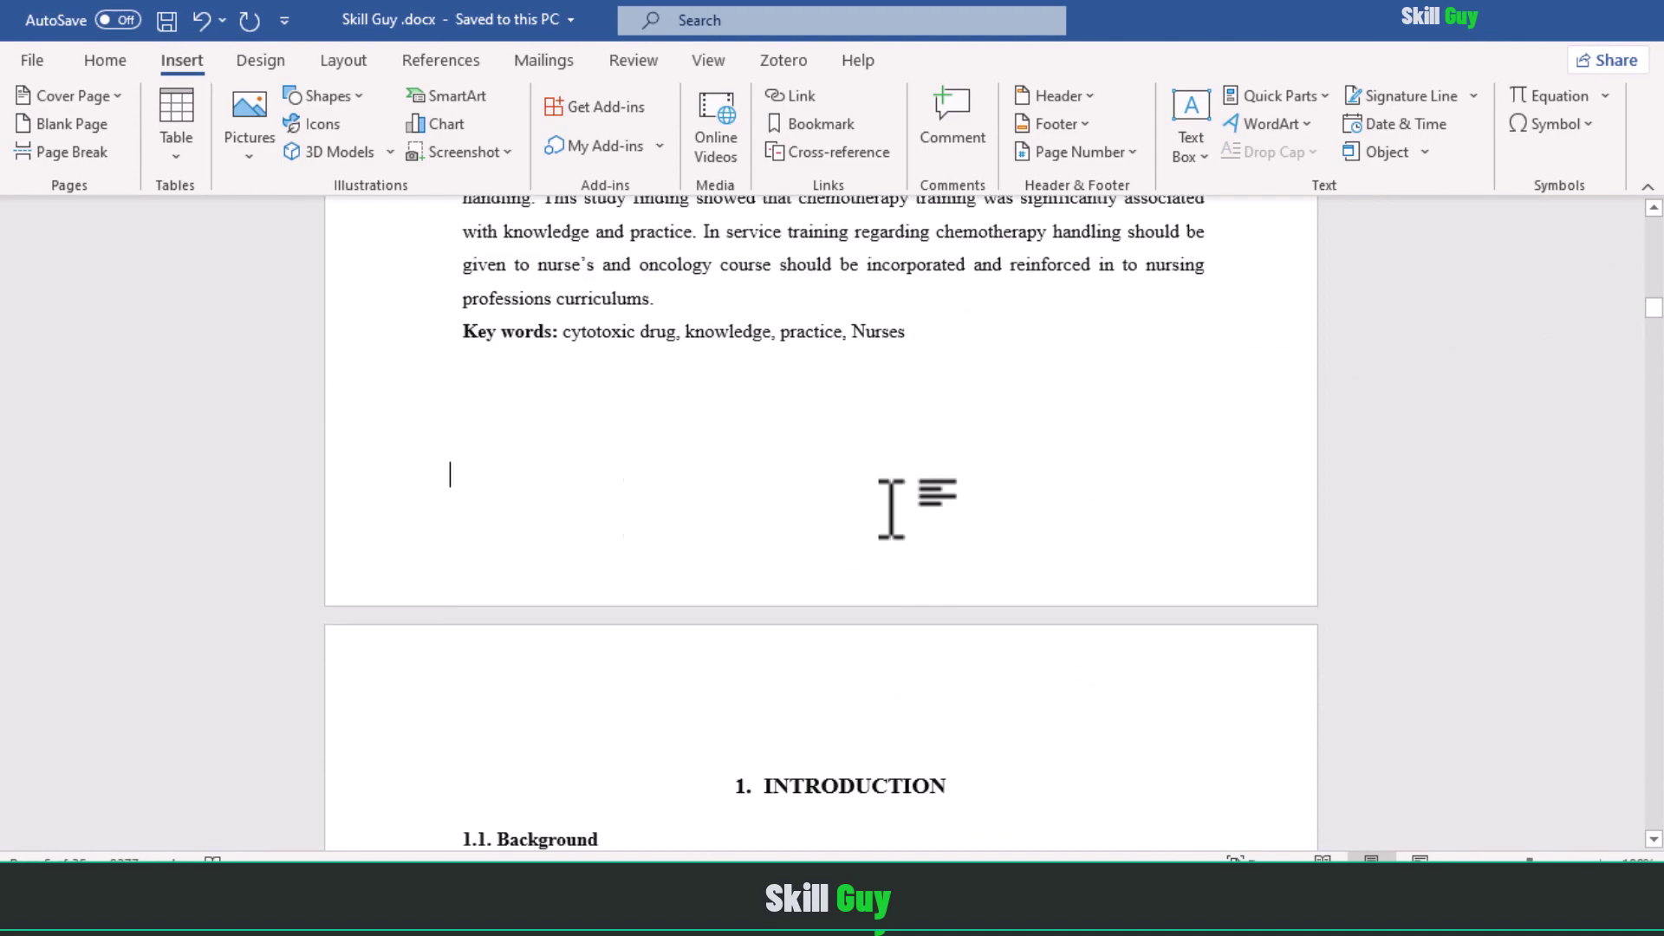
Insert a Next Page section break between the abstract and the Introduction.
{"action": "left_click", "coordinate": [343, 60]}
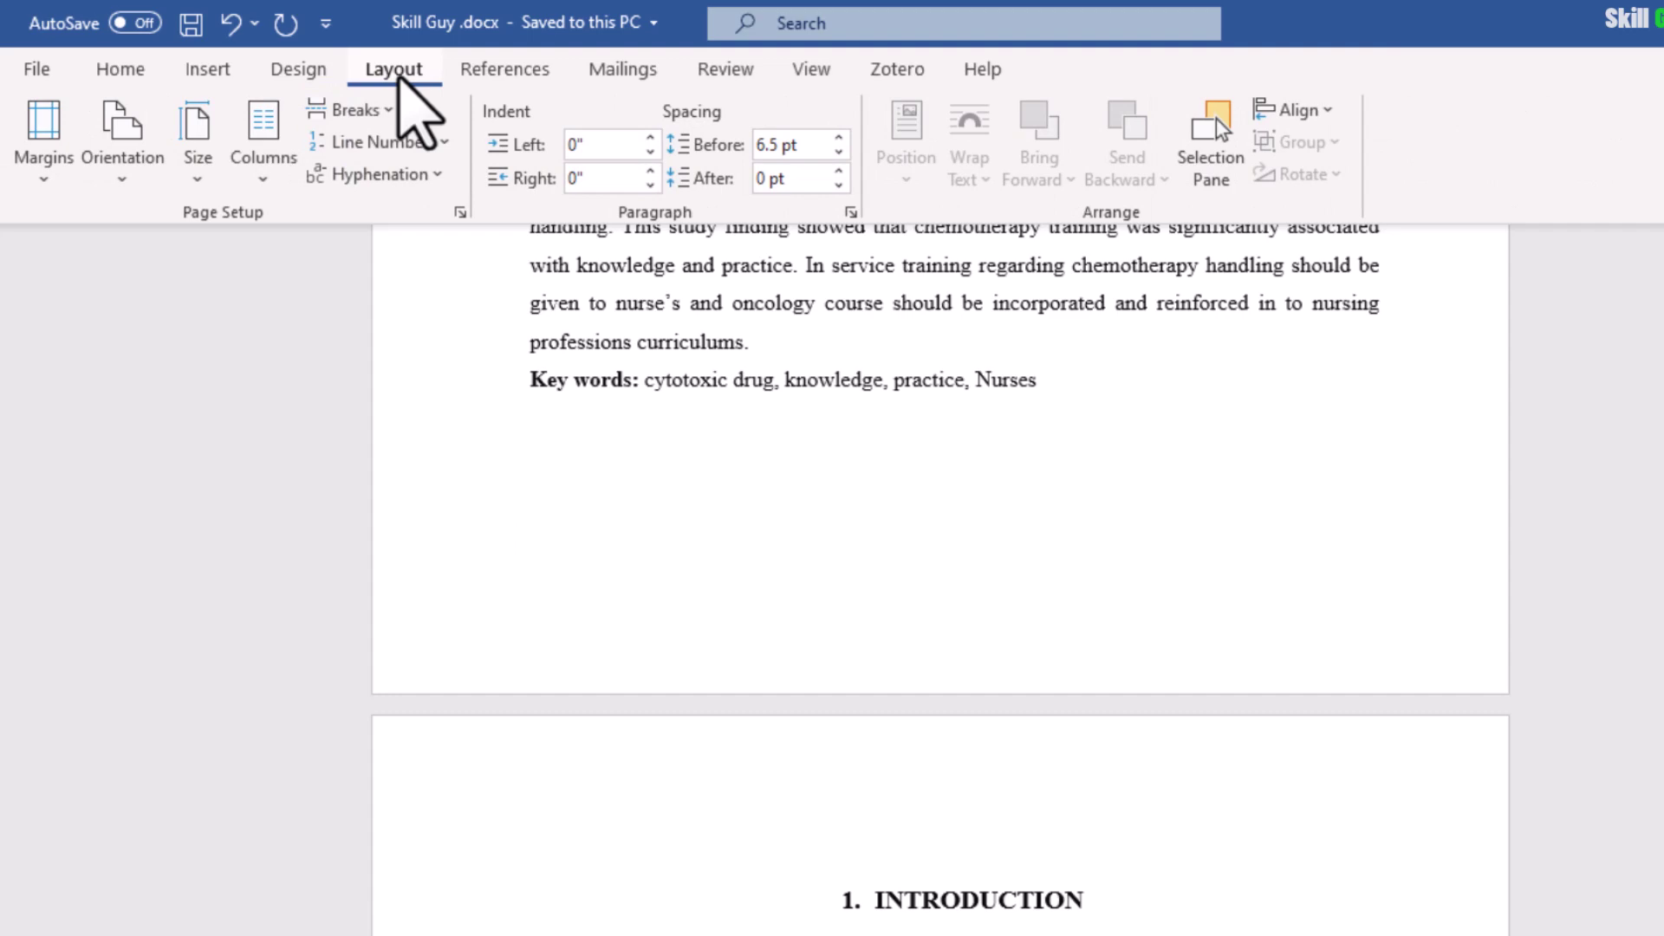
{"action": "left_click", "coordinate": [392, 111]}
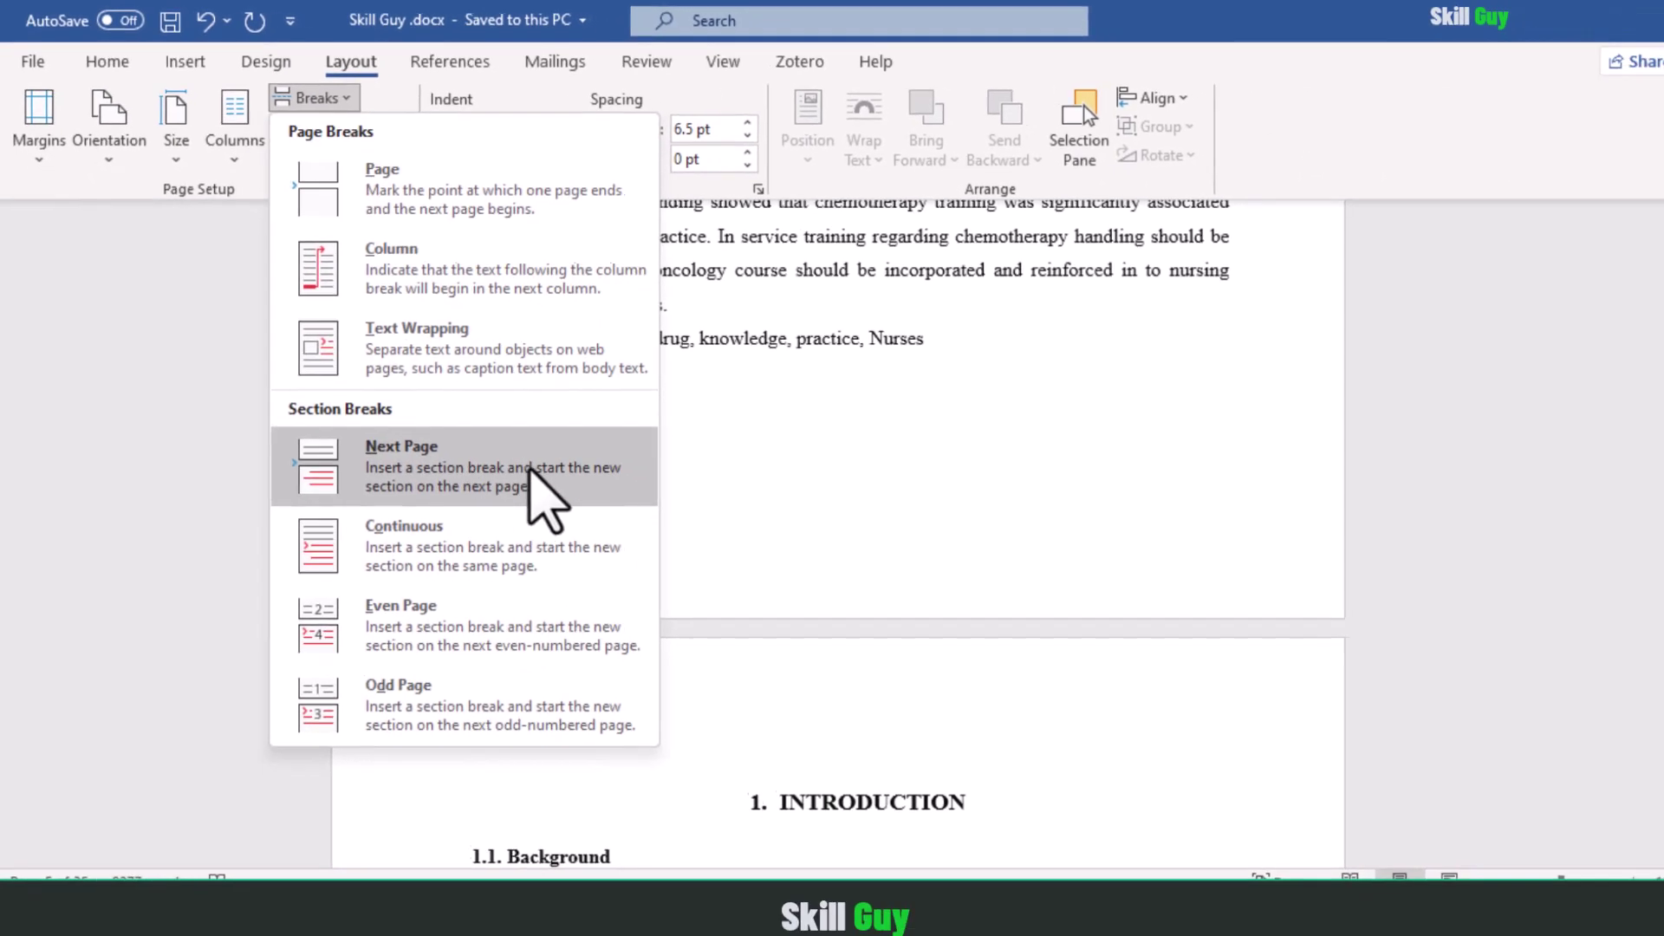
{"action": "left_click", "coordinate": [546, 520]}
Show formatting marks (¶) in the document and scroll down slightly.
{"action": "left_click", "coordinate": [105, 60]}
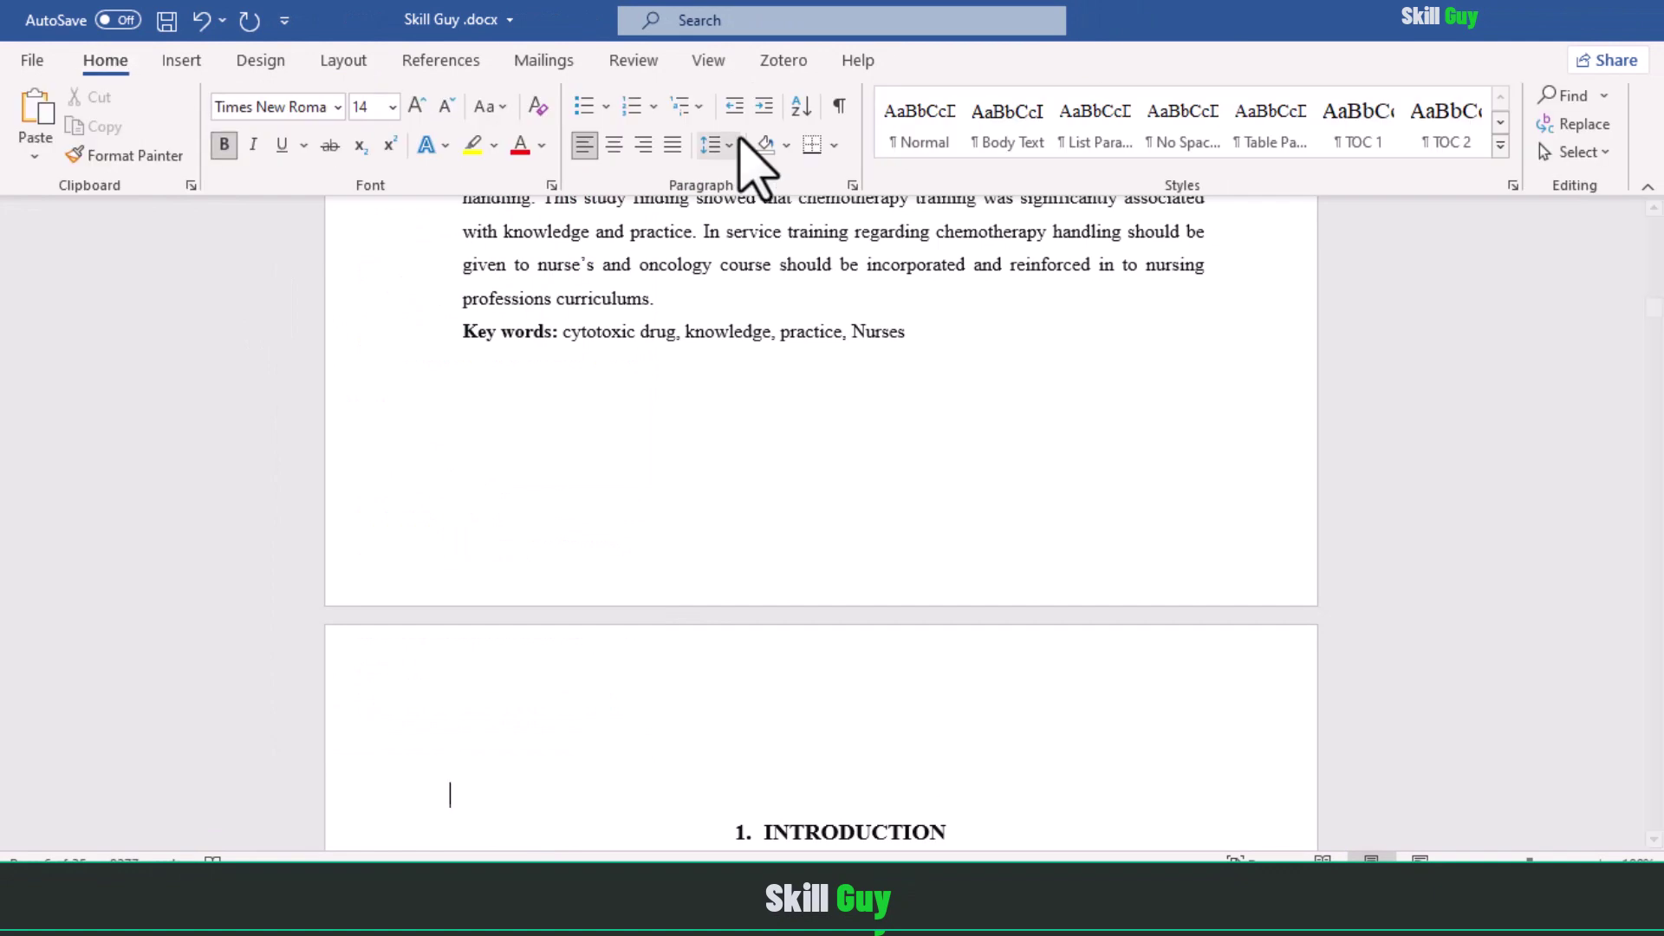
{"action": "left_click", "coordinate": [840, 106]}
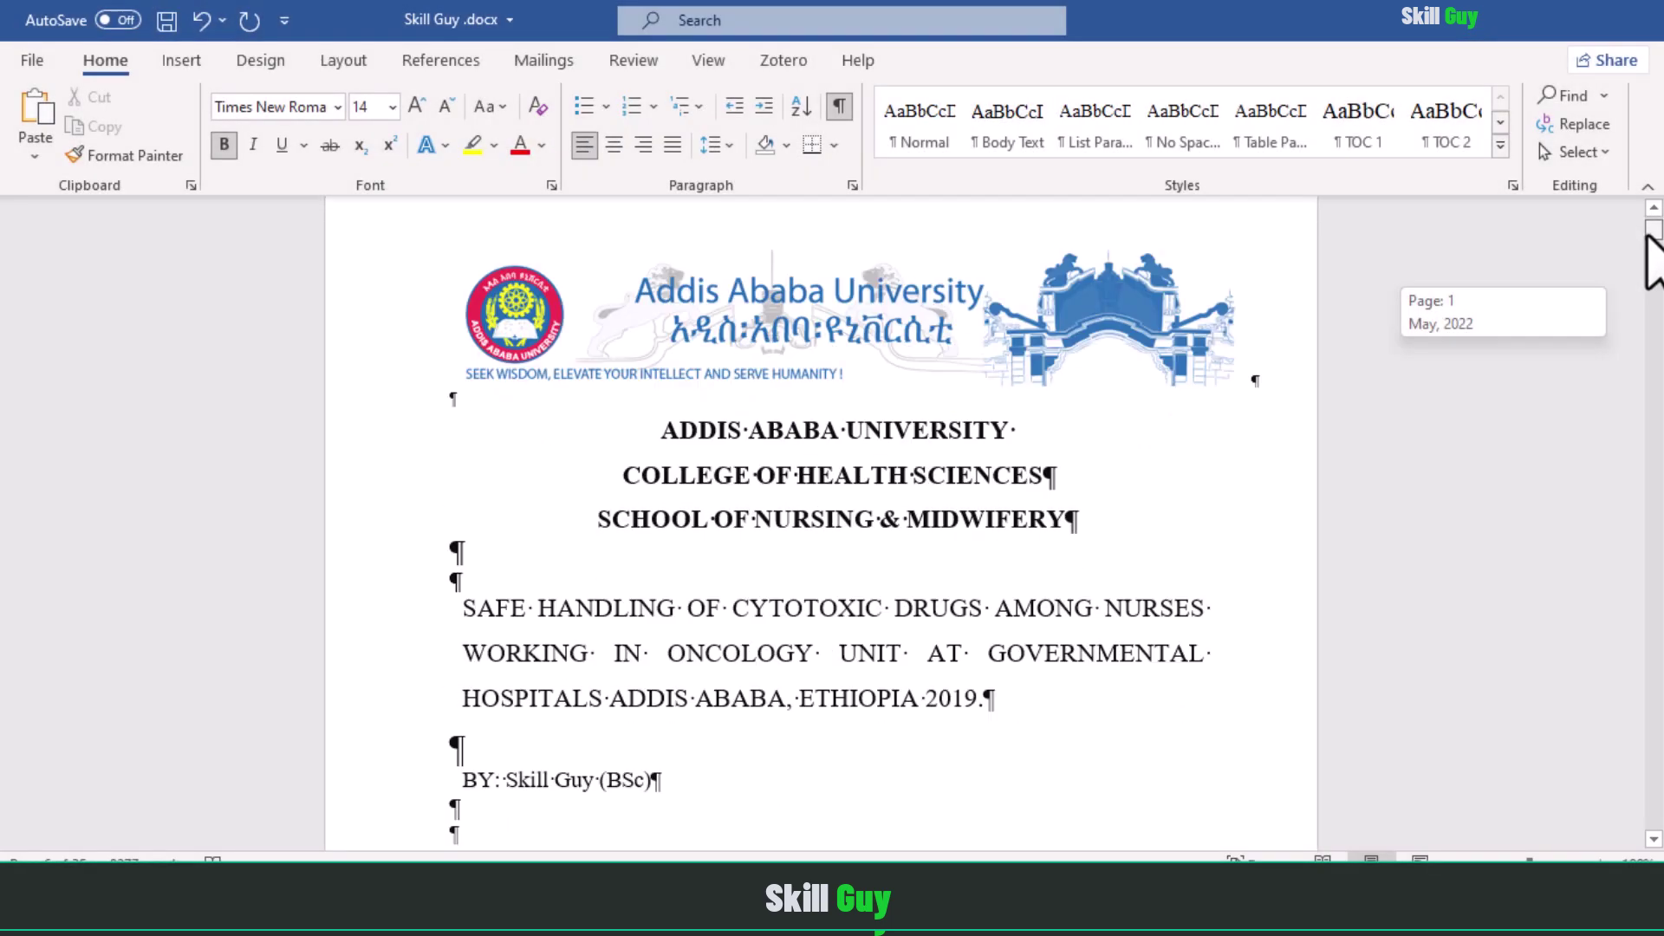
{"action": "left_click_drag", "start_coordinate": [1647, 234], "coordinate": [1652, 260]}
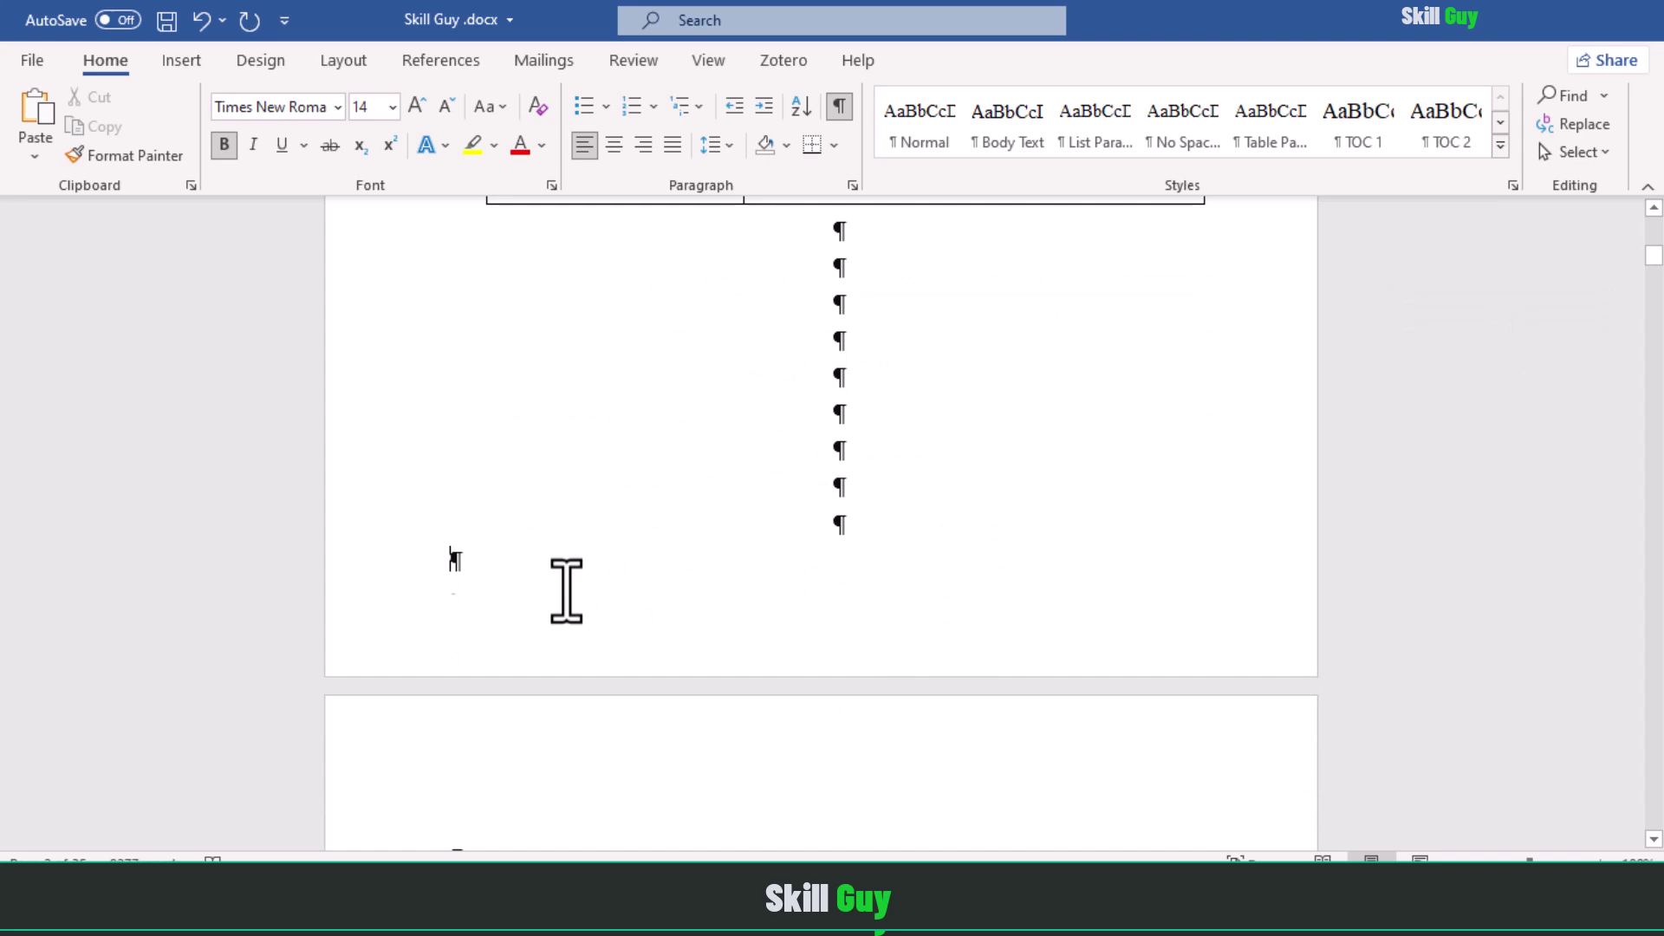
Insert a Next Page section break after the project-information table page, before the Acknowledgement.
{"action": "left_click", "coordinate": [344, 60]}
{"action": "left_click", "coordinate": [337, 94]}
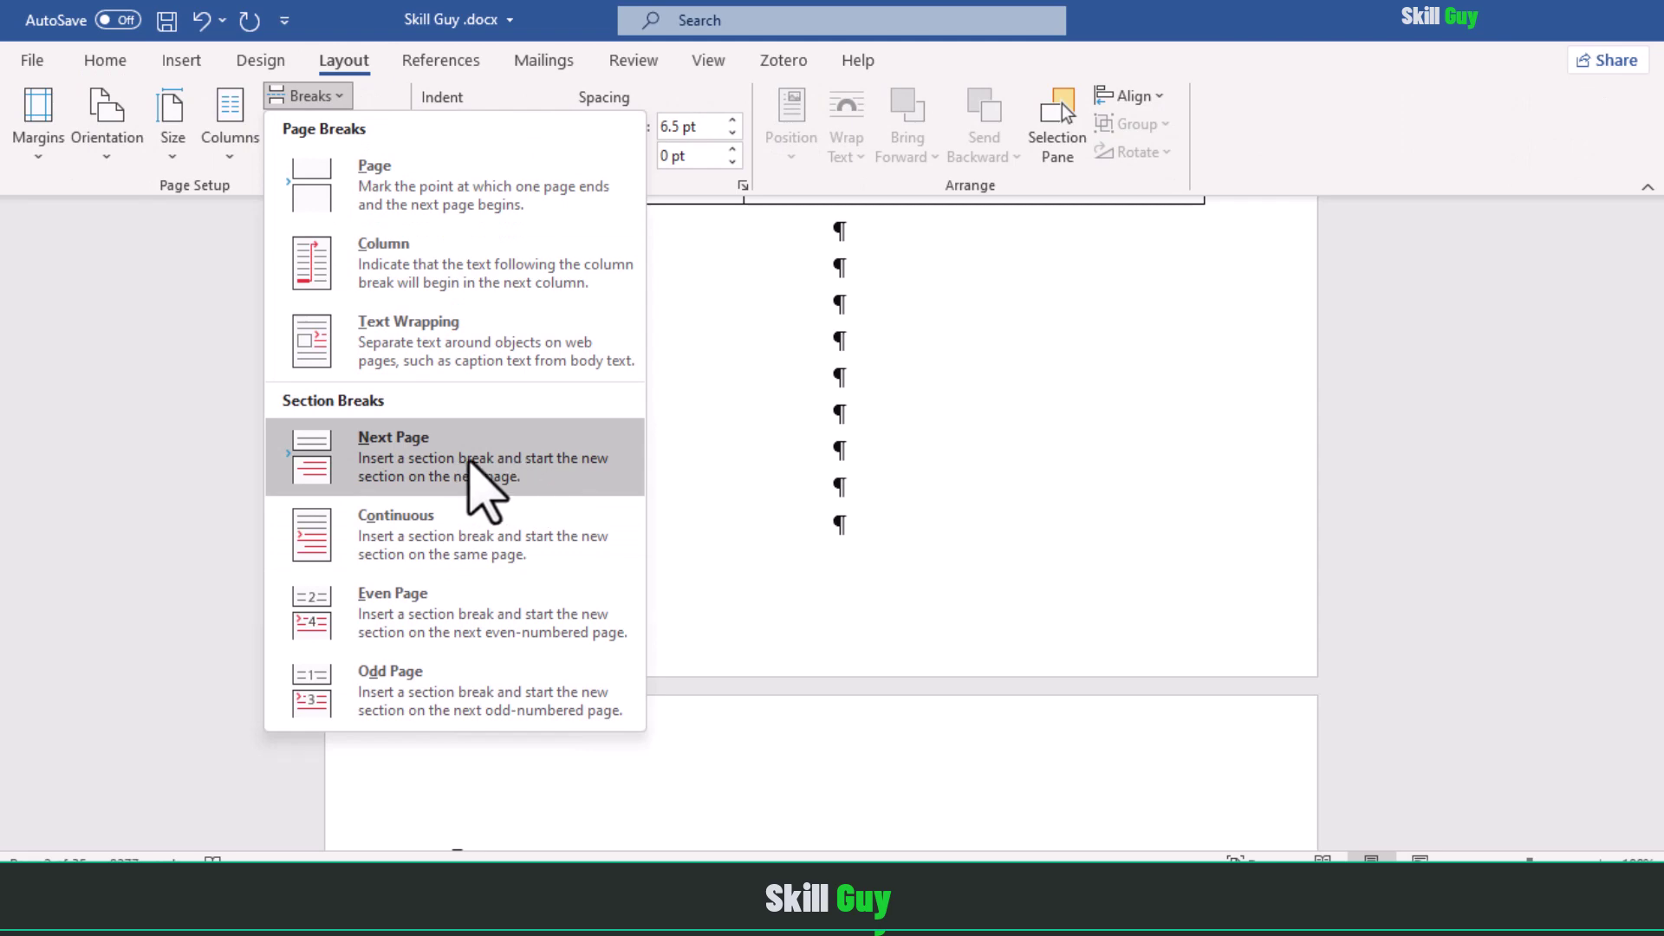
{"action": "left_click", "coordinate": [468, 464]}
{"action": "left_click_drag", "start_coordinate": [1654, 256], "coordinate": [1658, 286]}
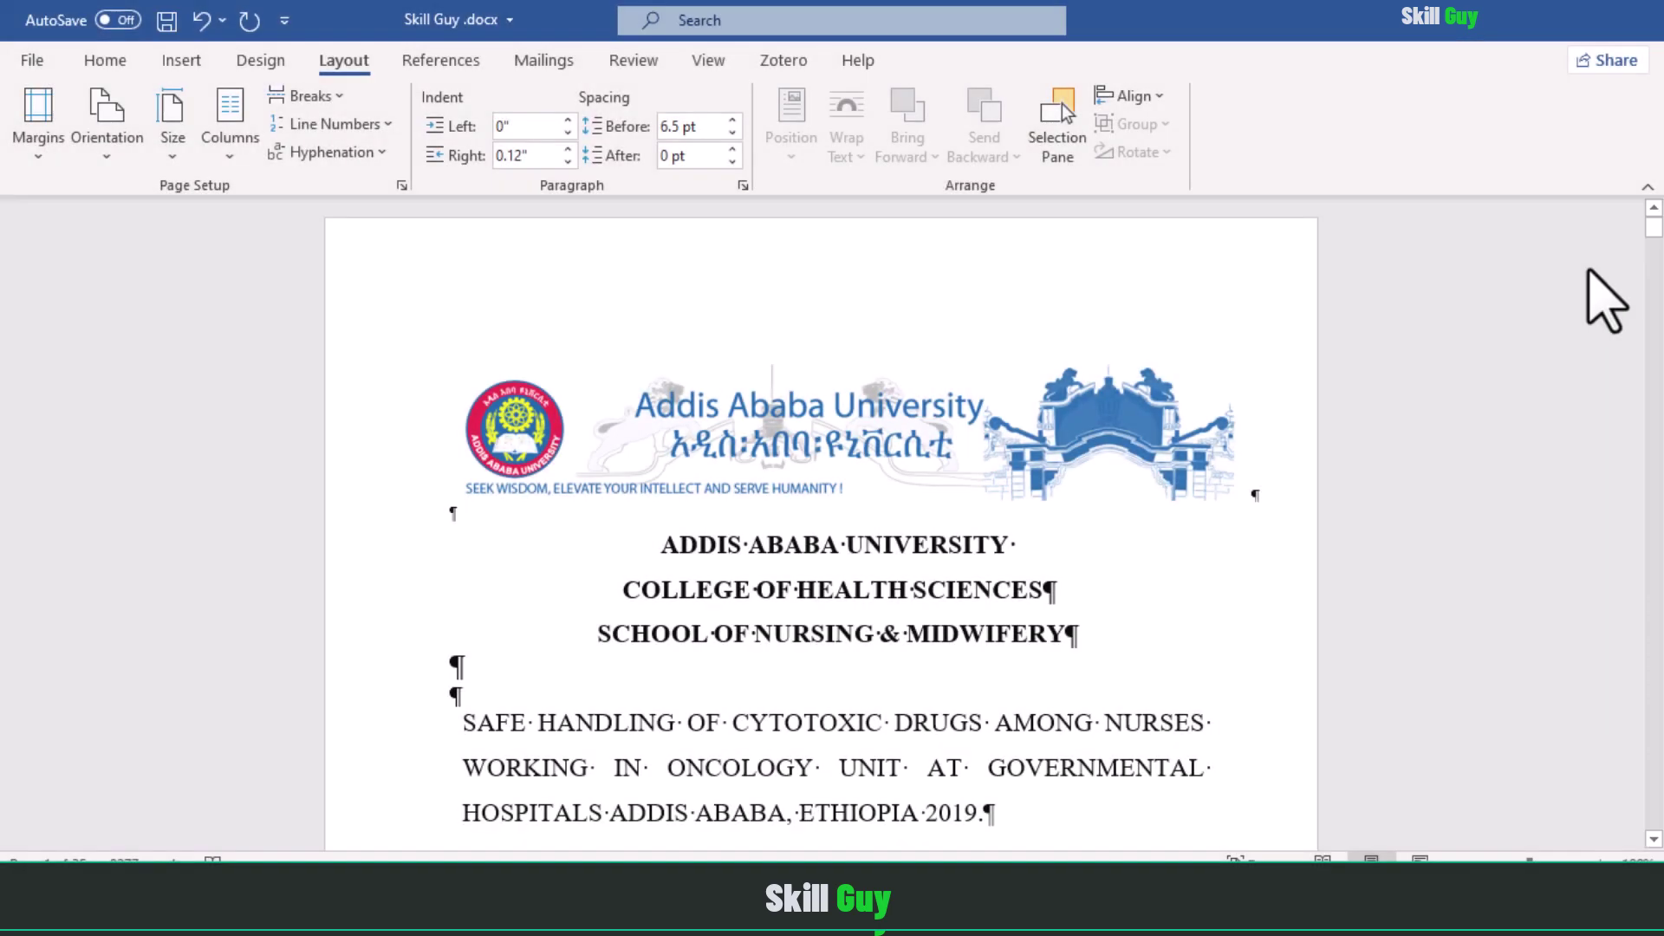
On the Introduction page, add a Plain Number 2 page number at the page bottom.
{"action": "left_click_drag", "start_coordinate": [1657, 257], "coordinate": [1660, 355]}
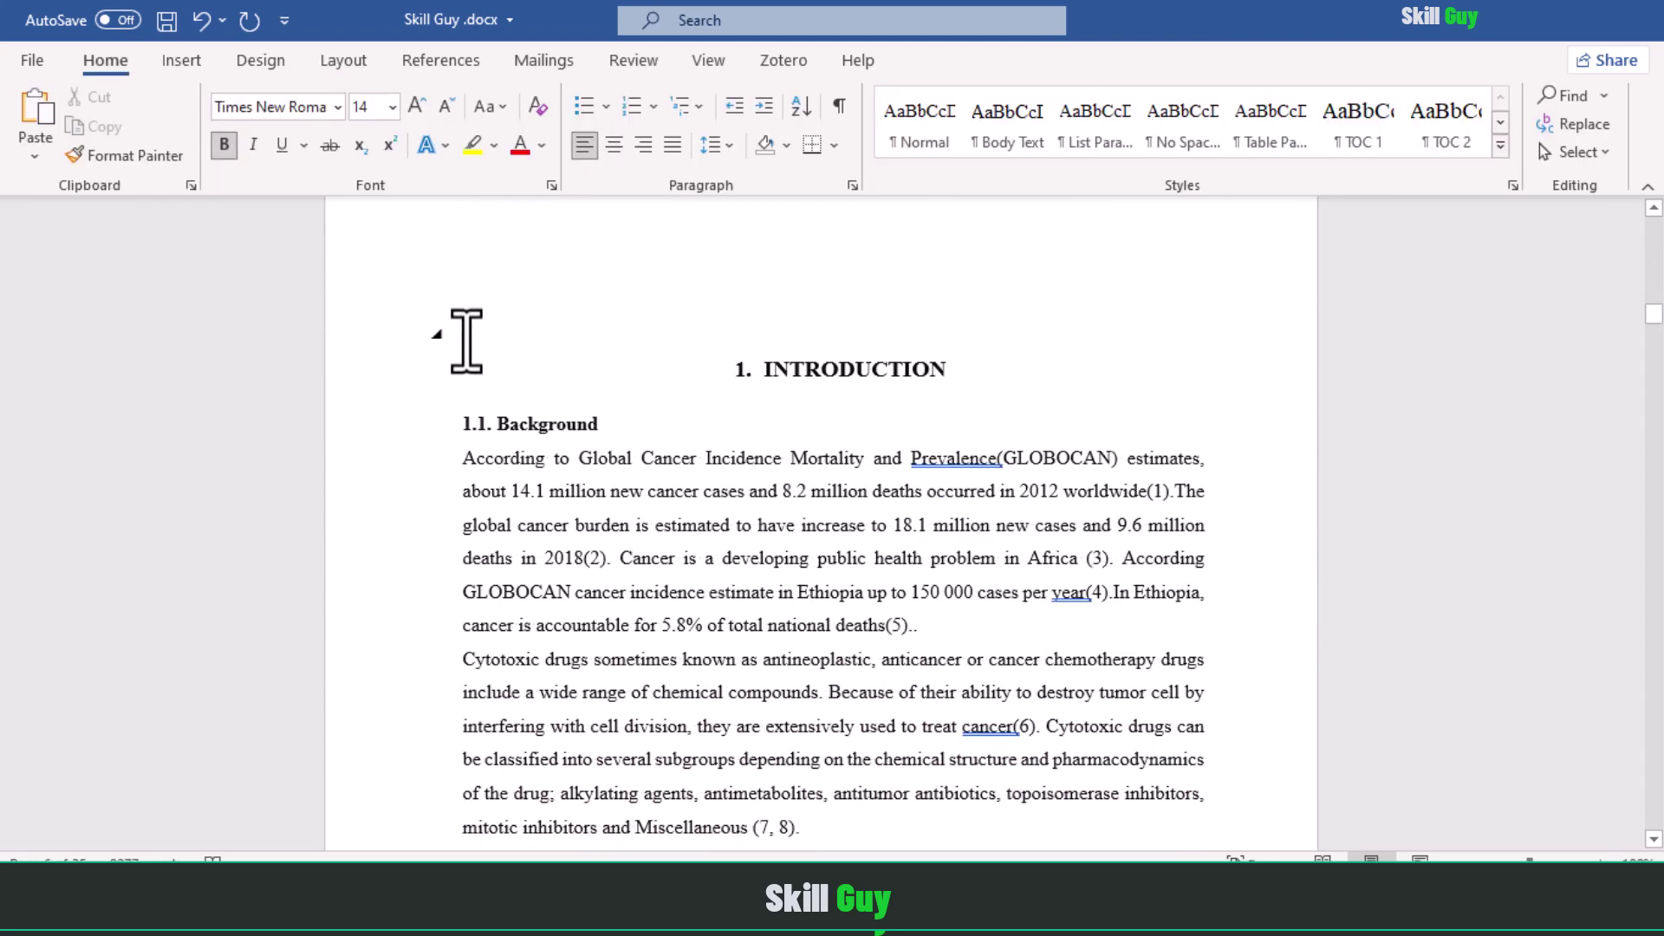
{"action": "left_click", "coordinate": [182, 61]}
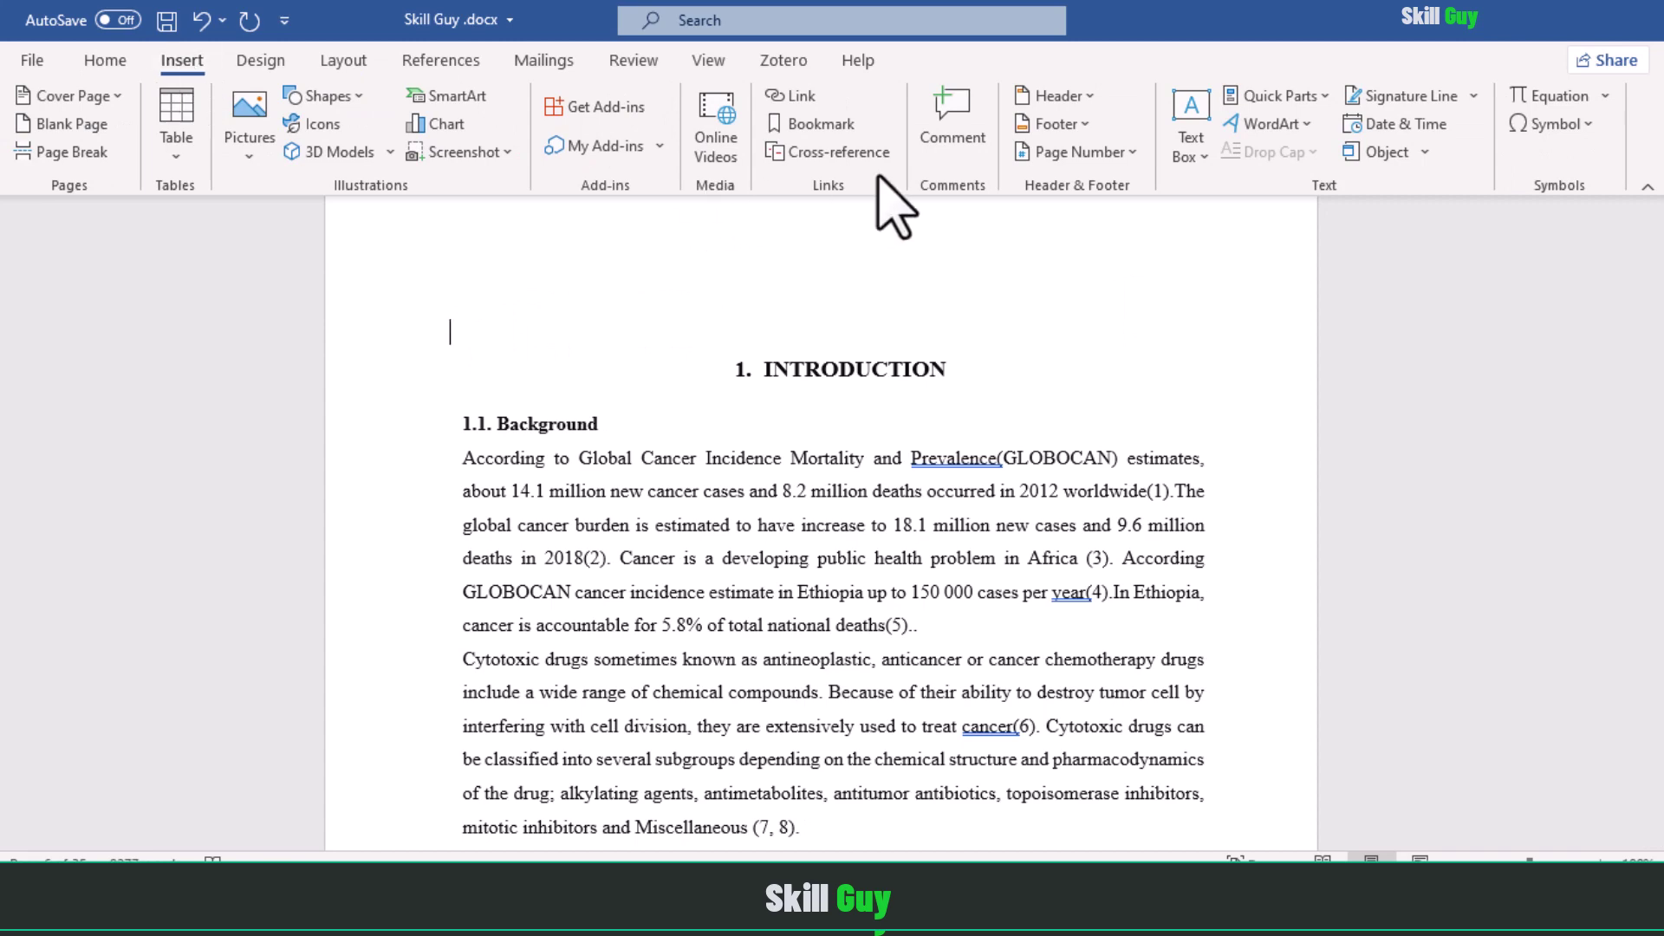
{"action": "left_click", "coordinate": [1084, 154]}
{"action": "mouse_move", "coordinate": [1108, 281]}
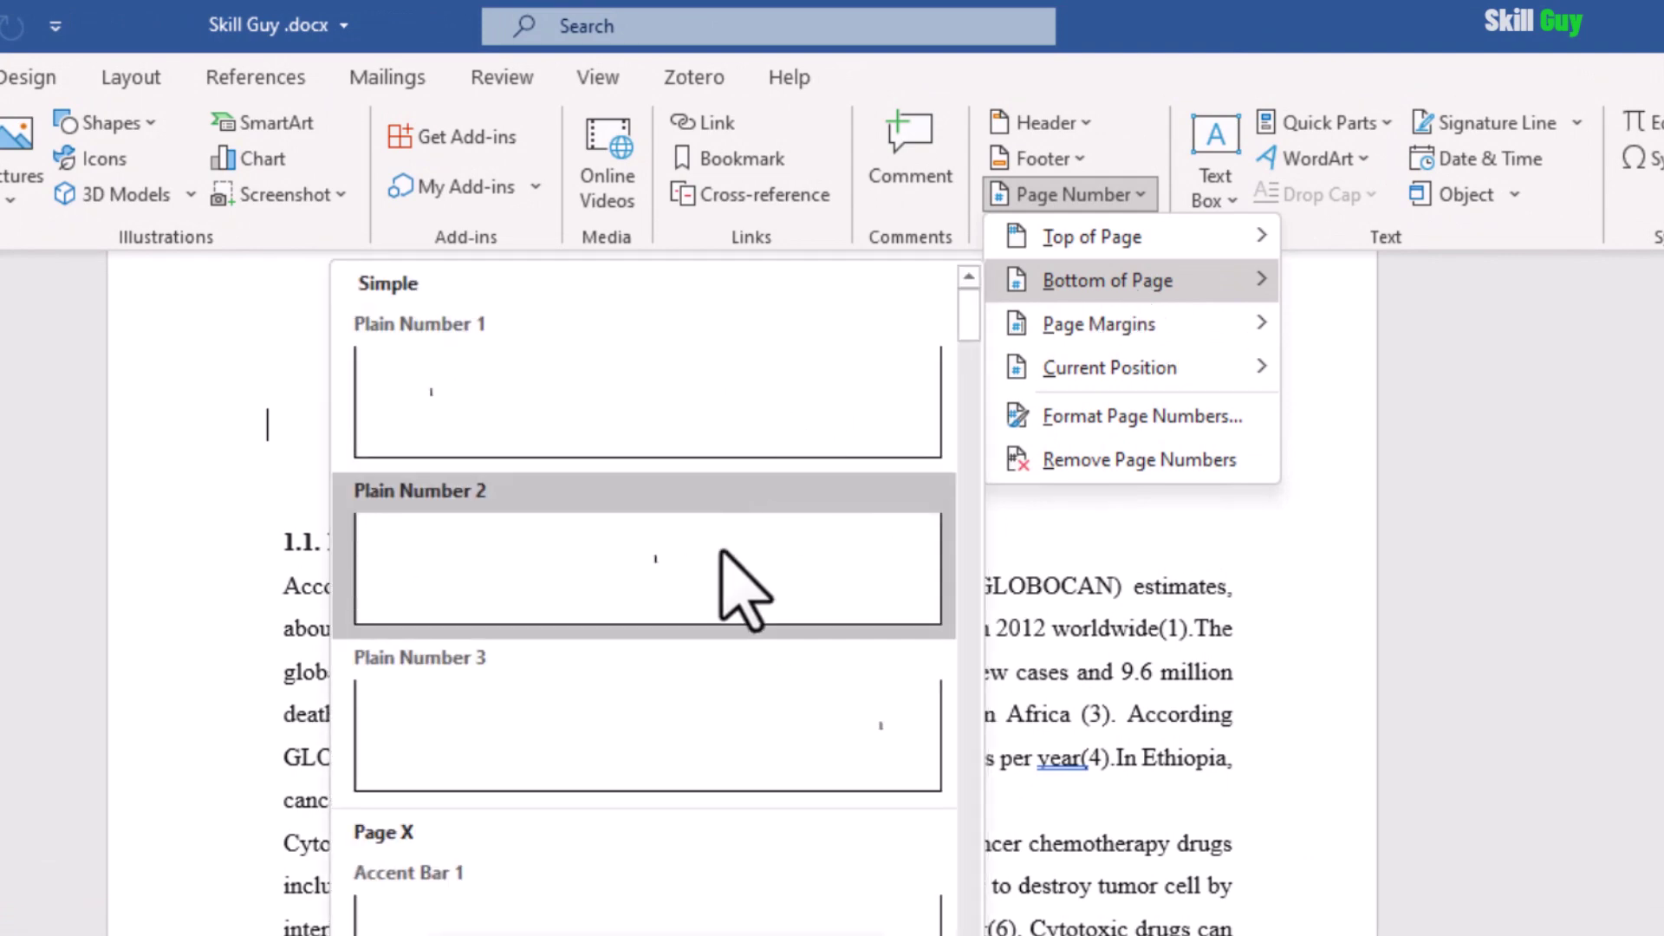
{"action": "left_click", "coordinate": [655, 590]}
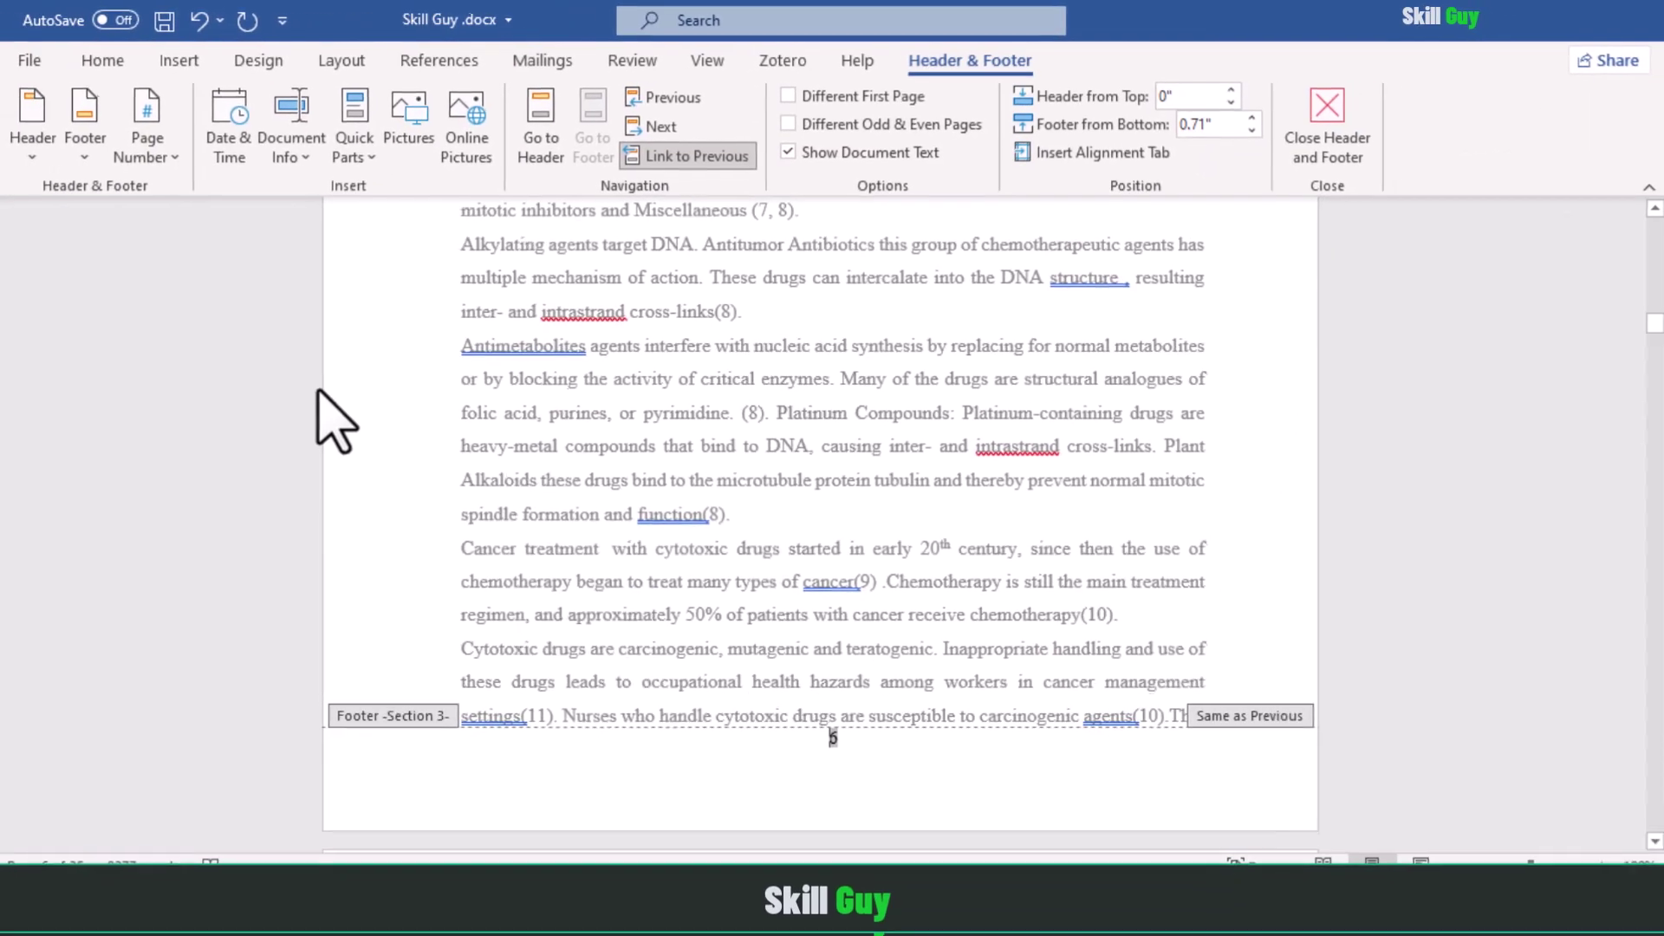
Format the Introduction's page numbers as 1, 2, 3 starting at 1, and unlink its footer.
{"action": "left_click", "coordinate": [156, 157]}
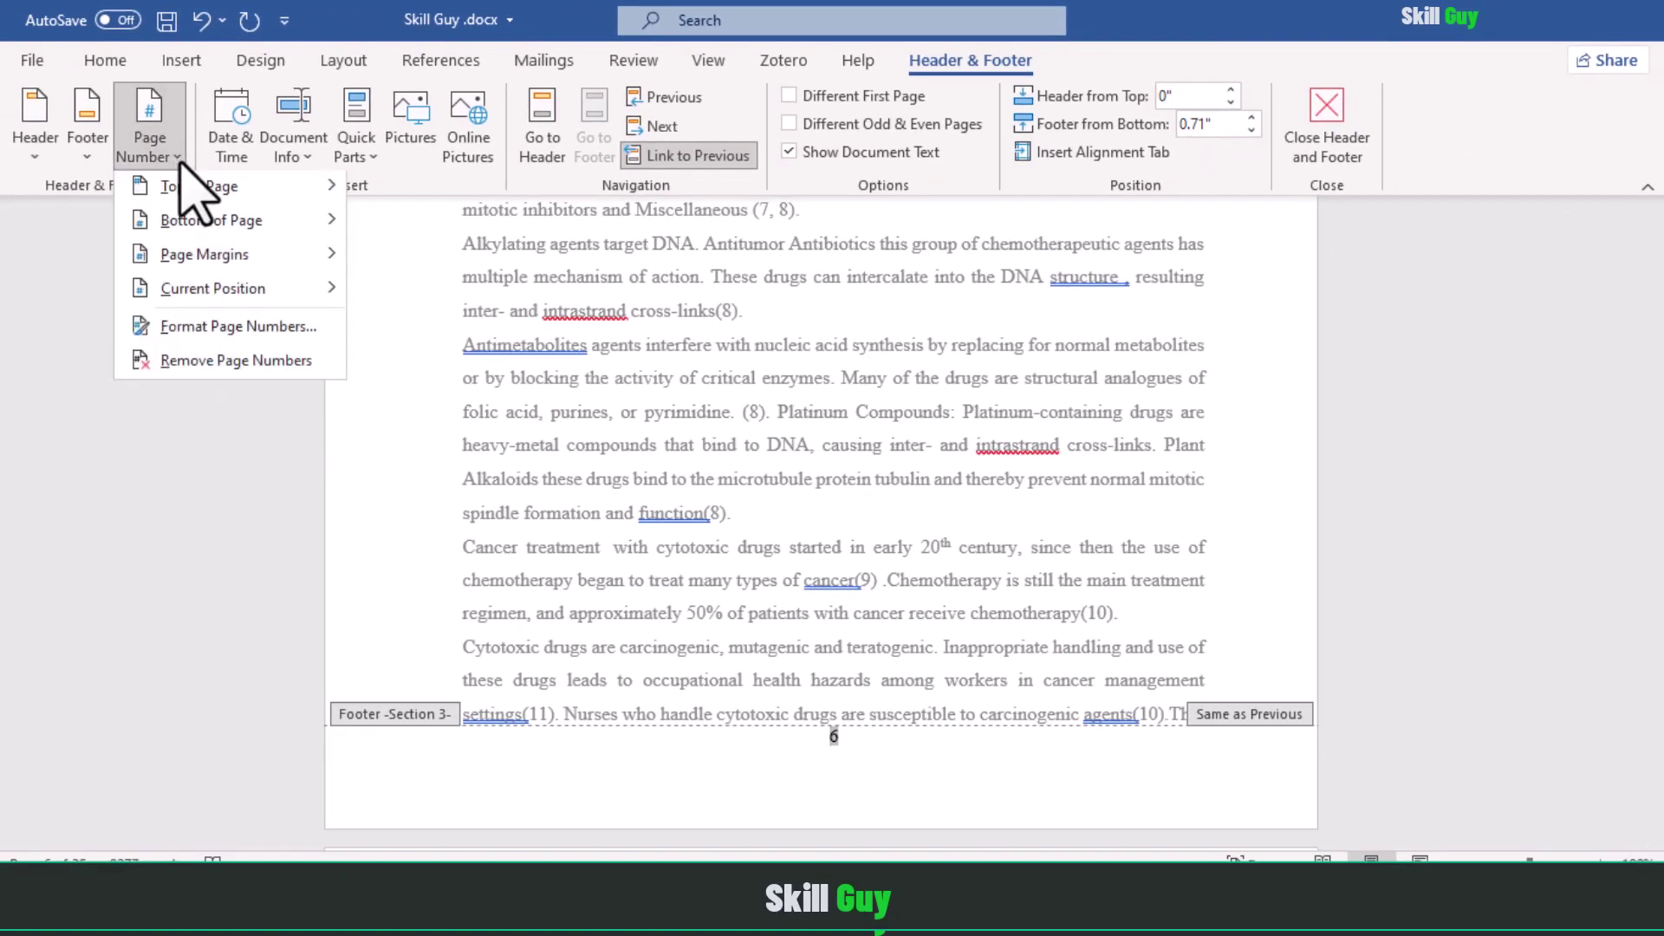
{"action": "left_click", "coordinate": [212, 330]}
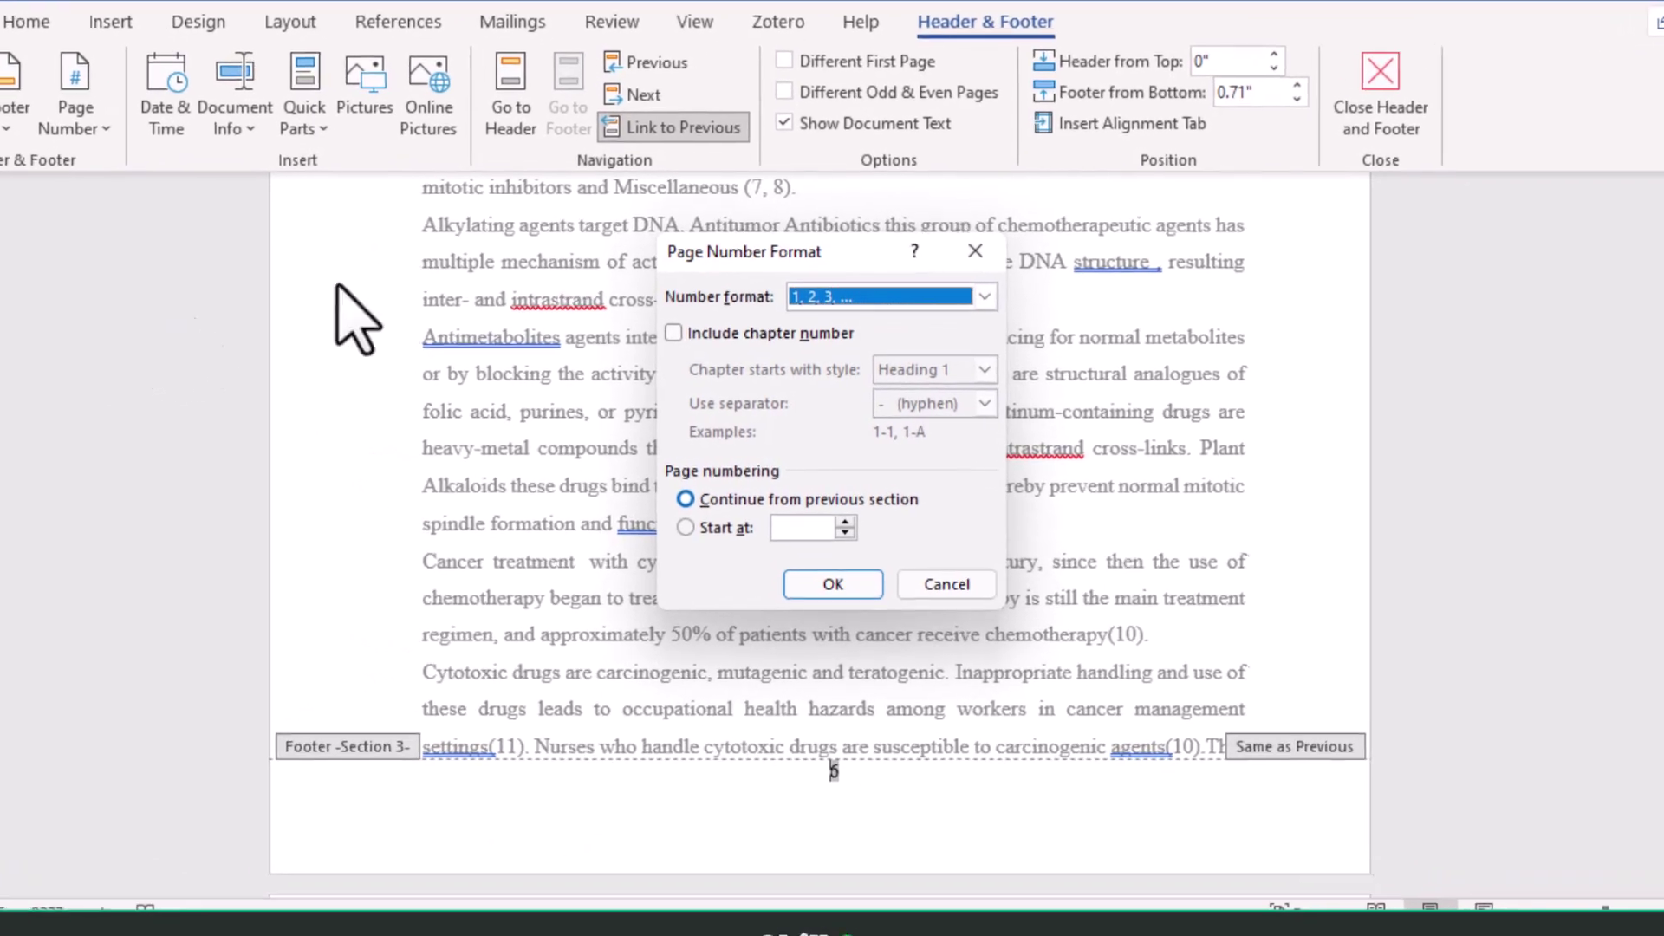
{"action": "left_click", "coordinate": [1003, 284]}
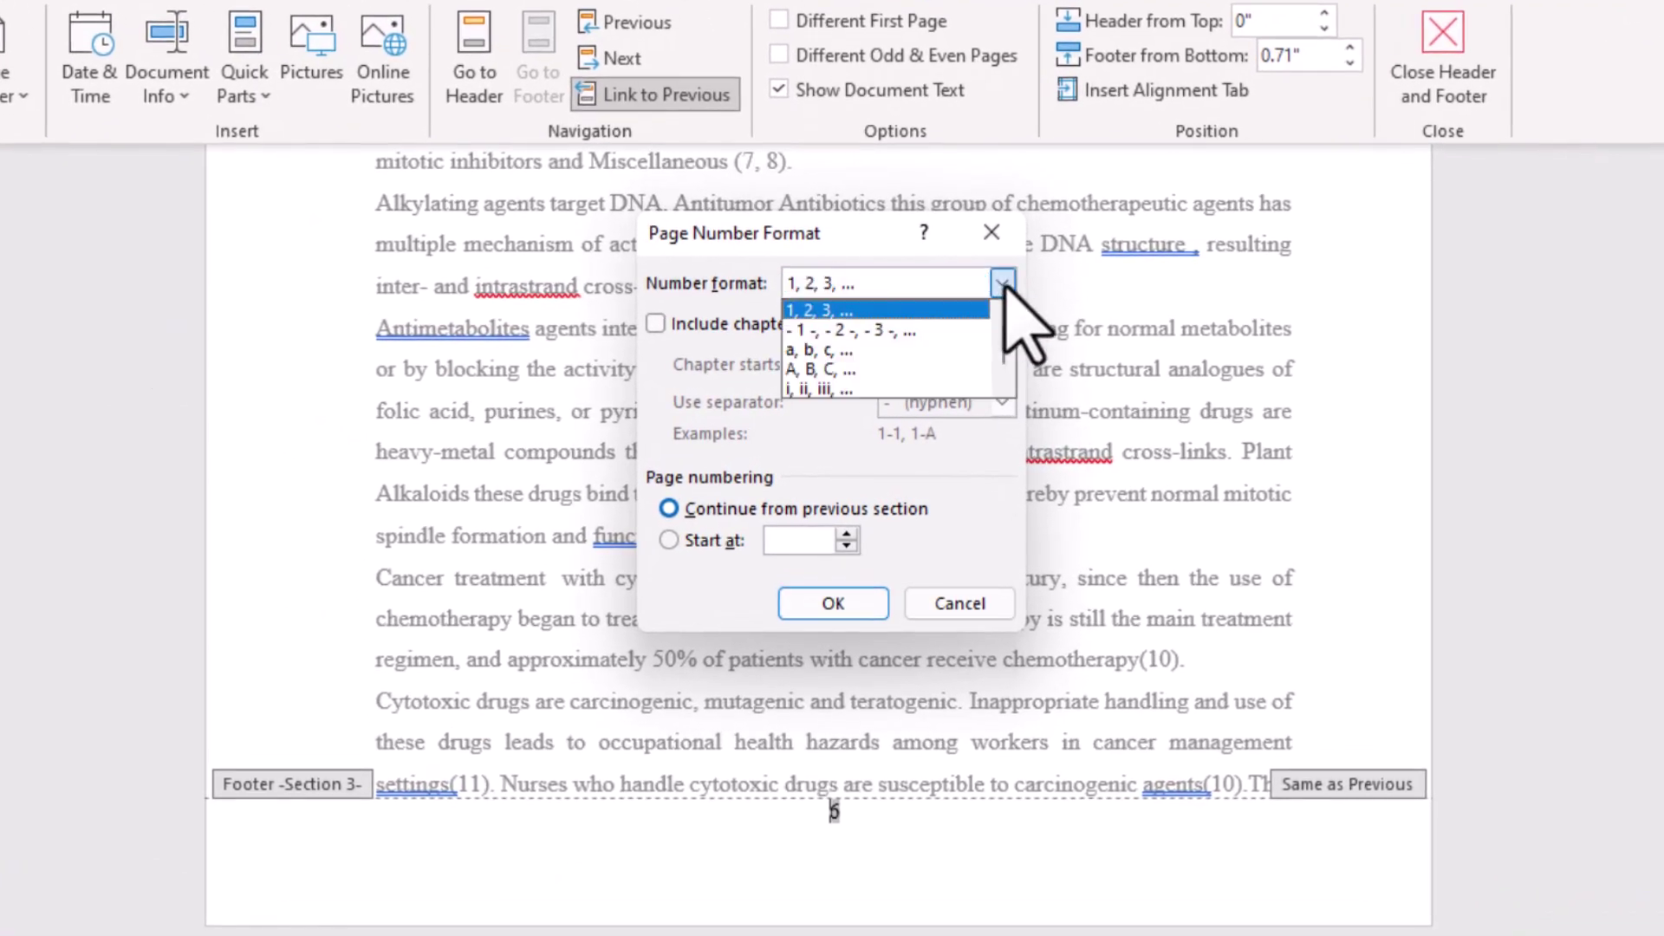
{"action": "left_click", "coordinate": [890, 312]}
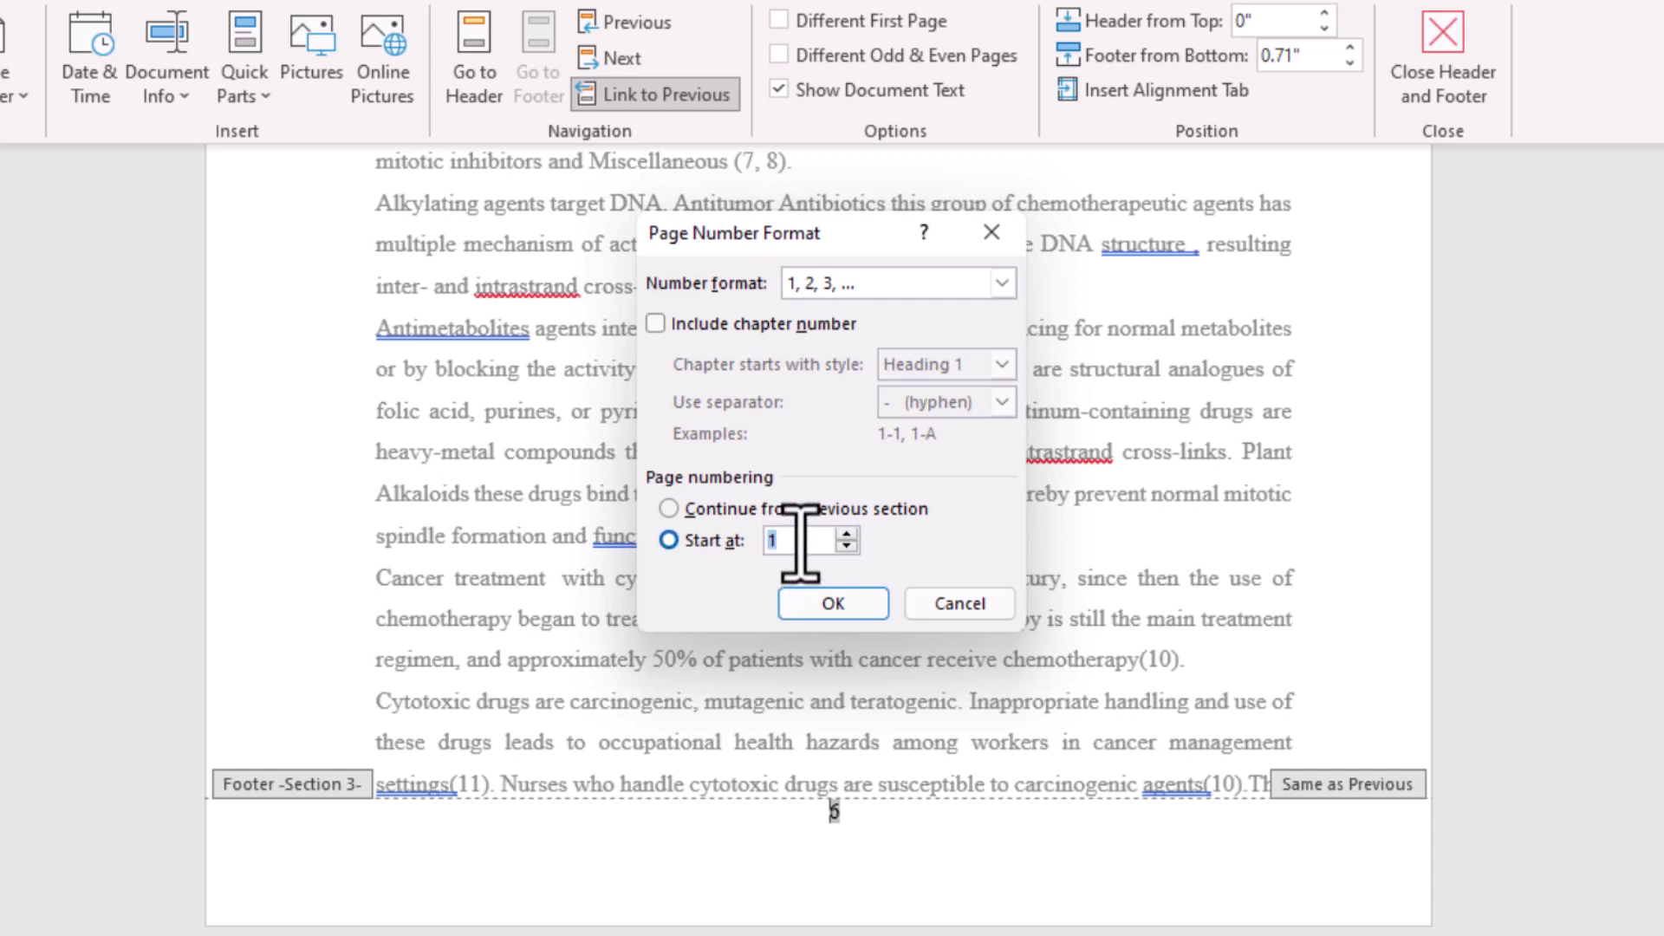
{"action": "left_click", "coordinate": [831, 605]}
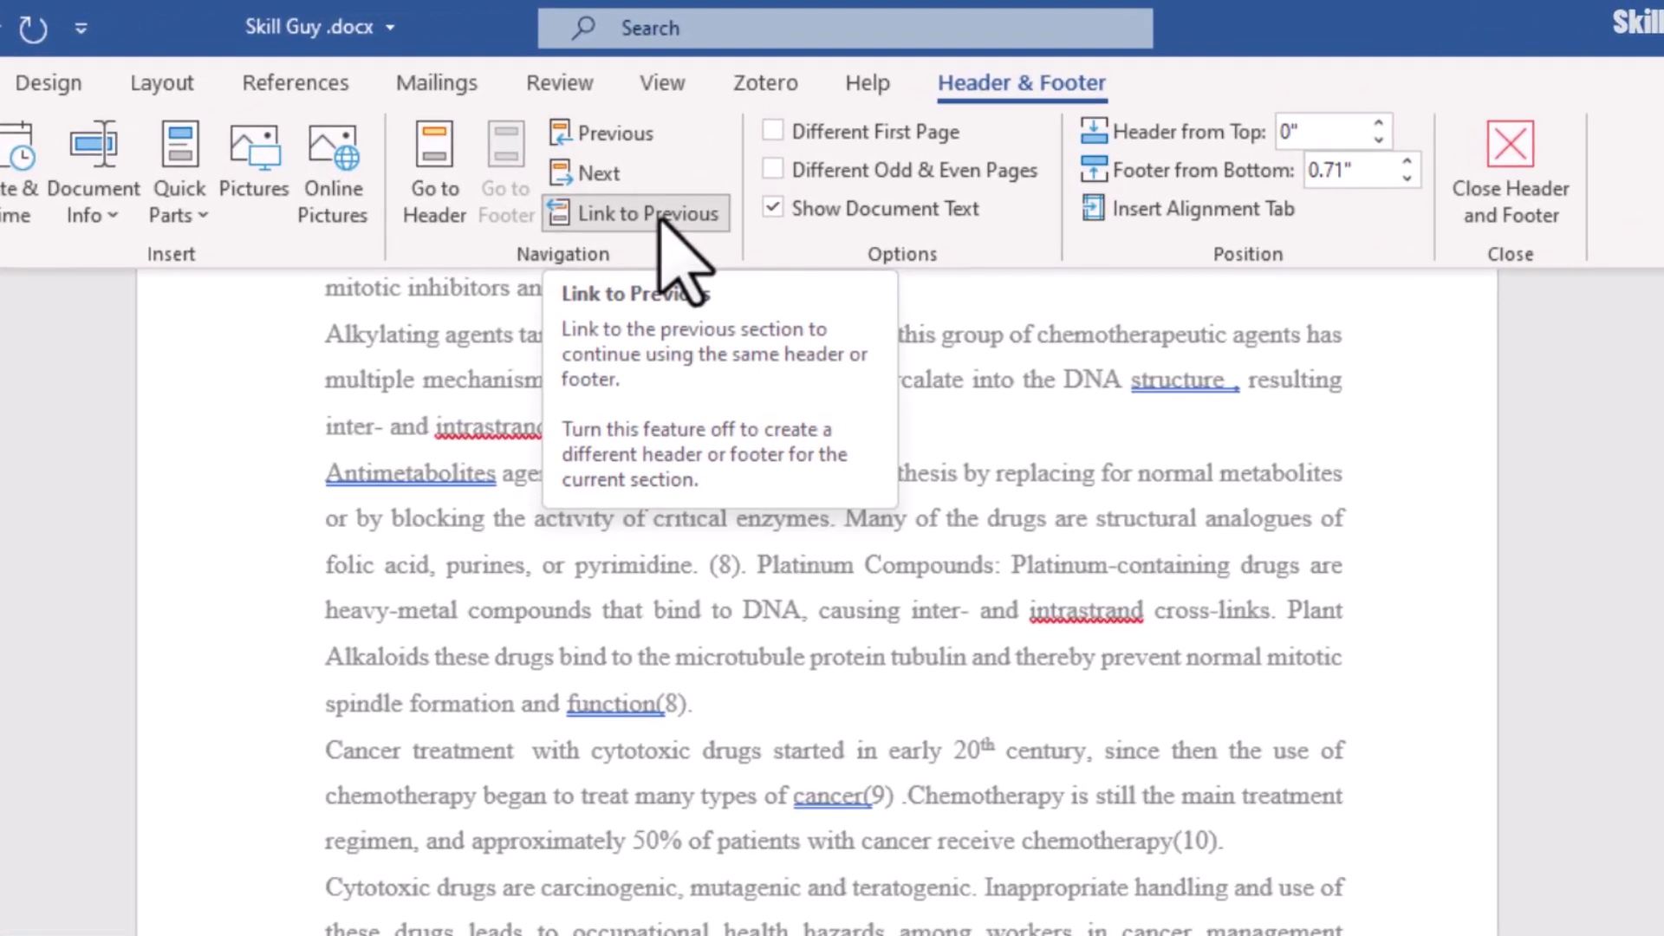
{"action": "left_click", "coordinate": [690, 176]}
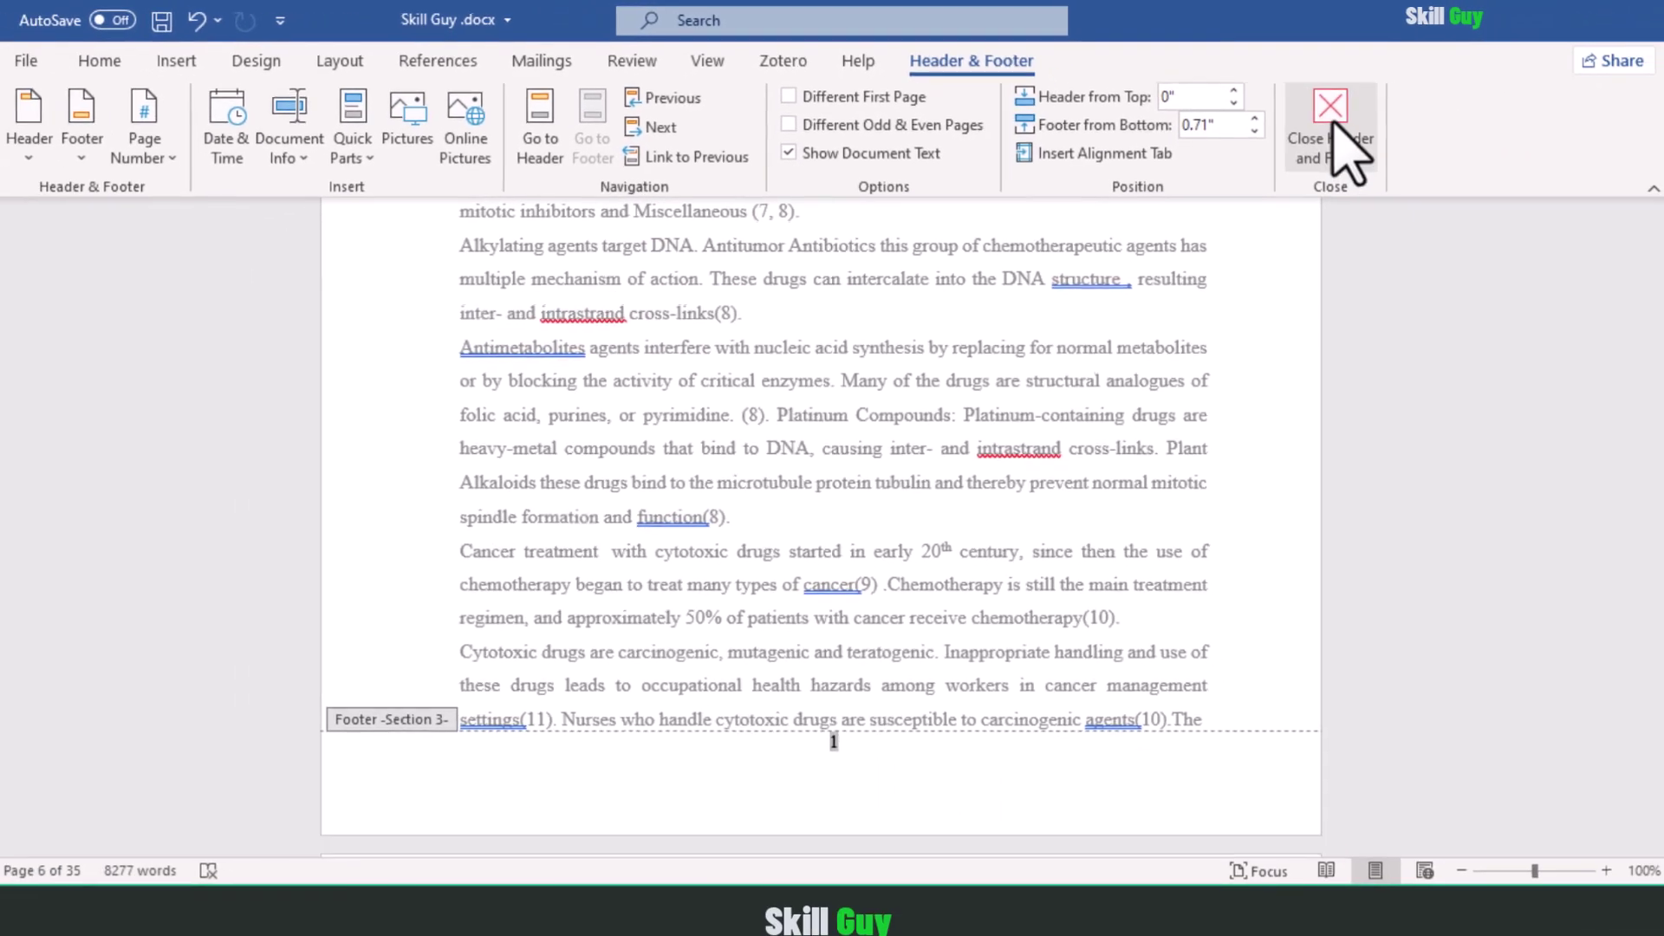
{"action": "left_click", "coordinate": [1330, 121]}
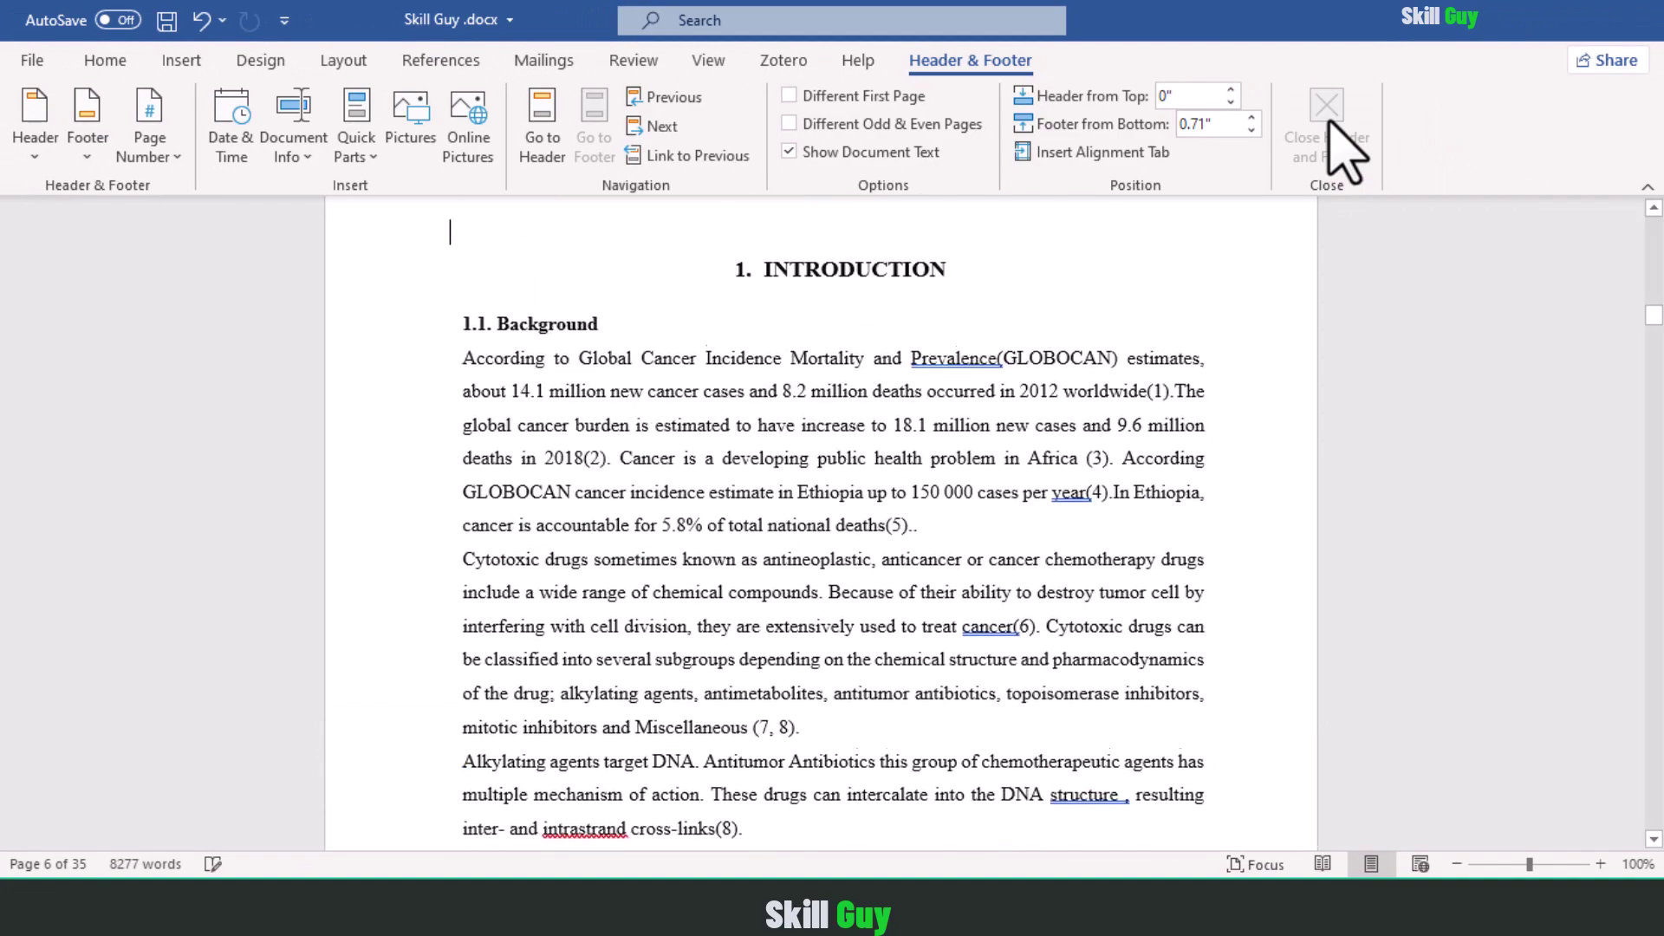
{"action": "left_click_drag", "start_coordinate": [1654, 315], "coordinate": [1654, 253]}
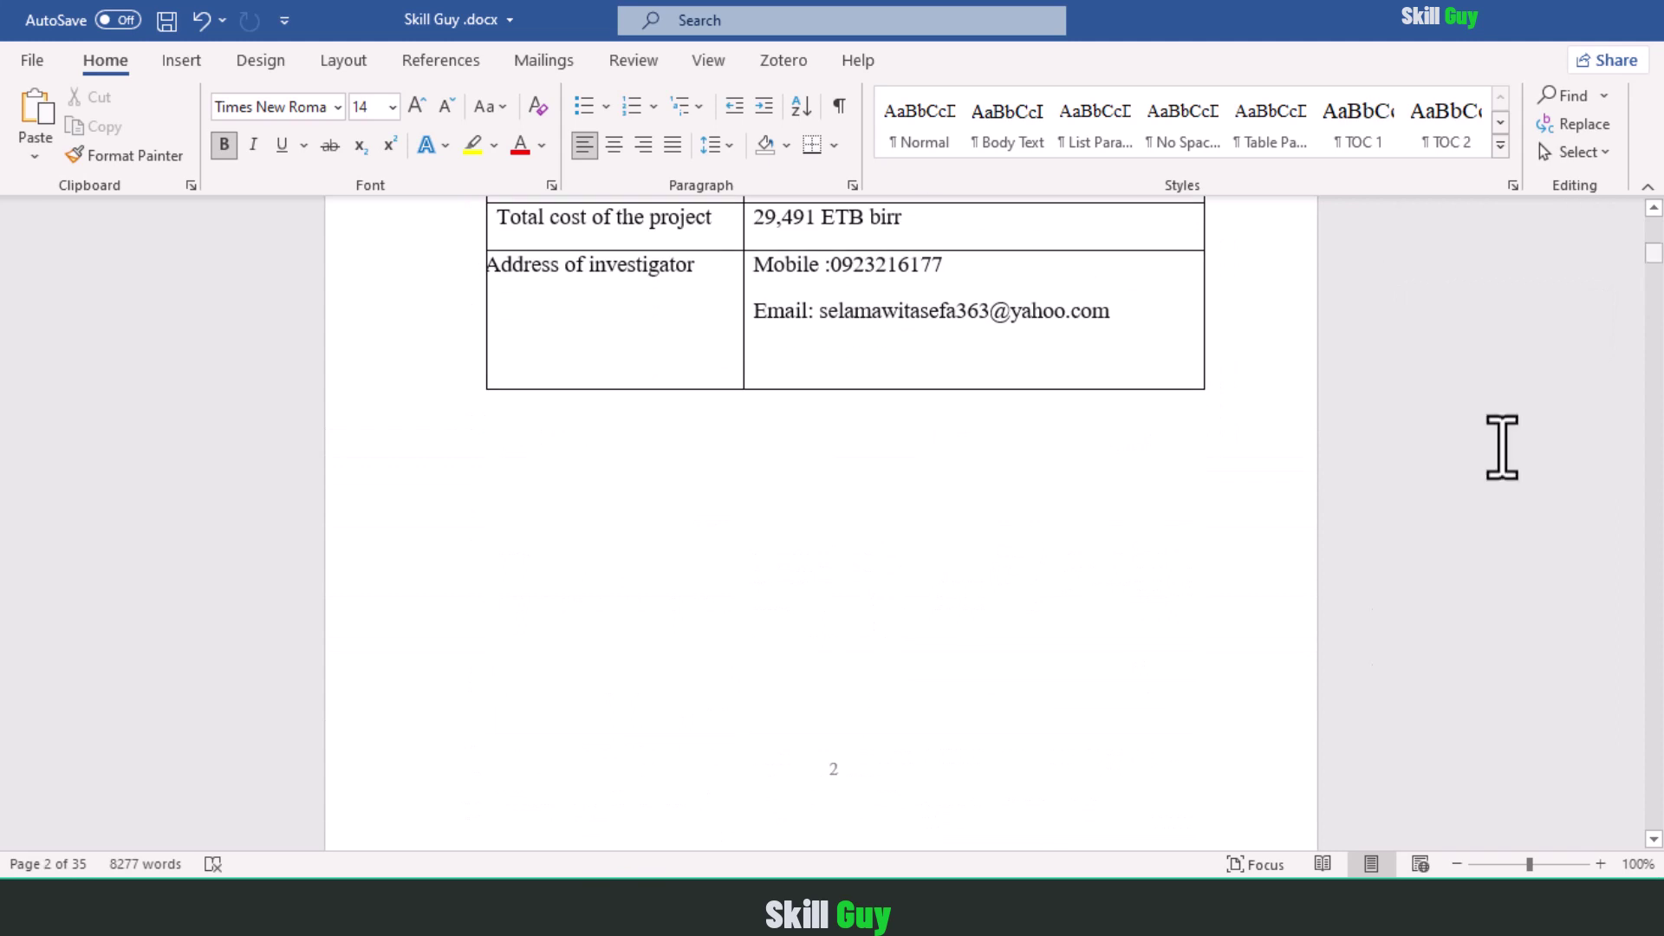
{"action": "scroll", "coordinate": [1204, 721], "scroll_direction": "down", "scroll_amount": 2}
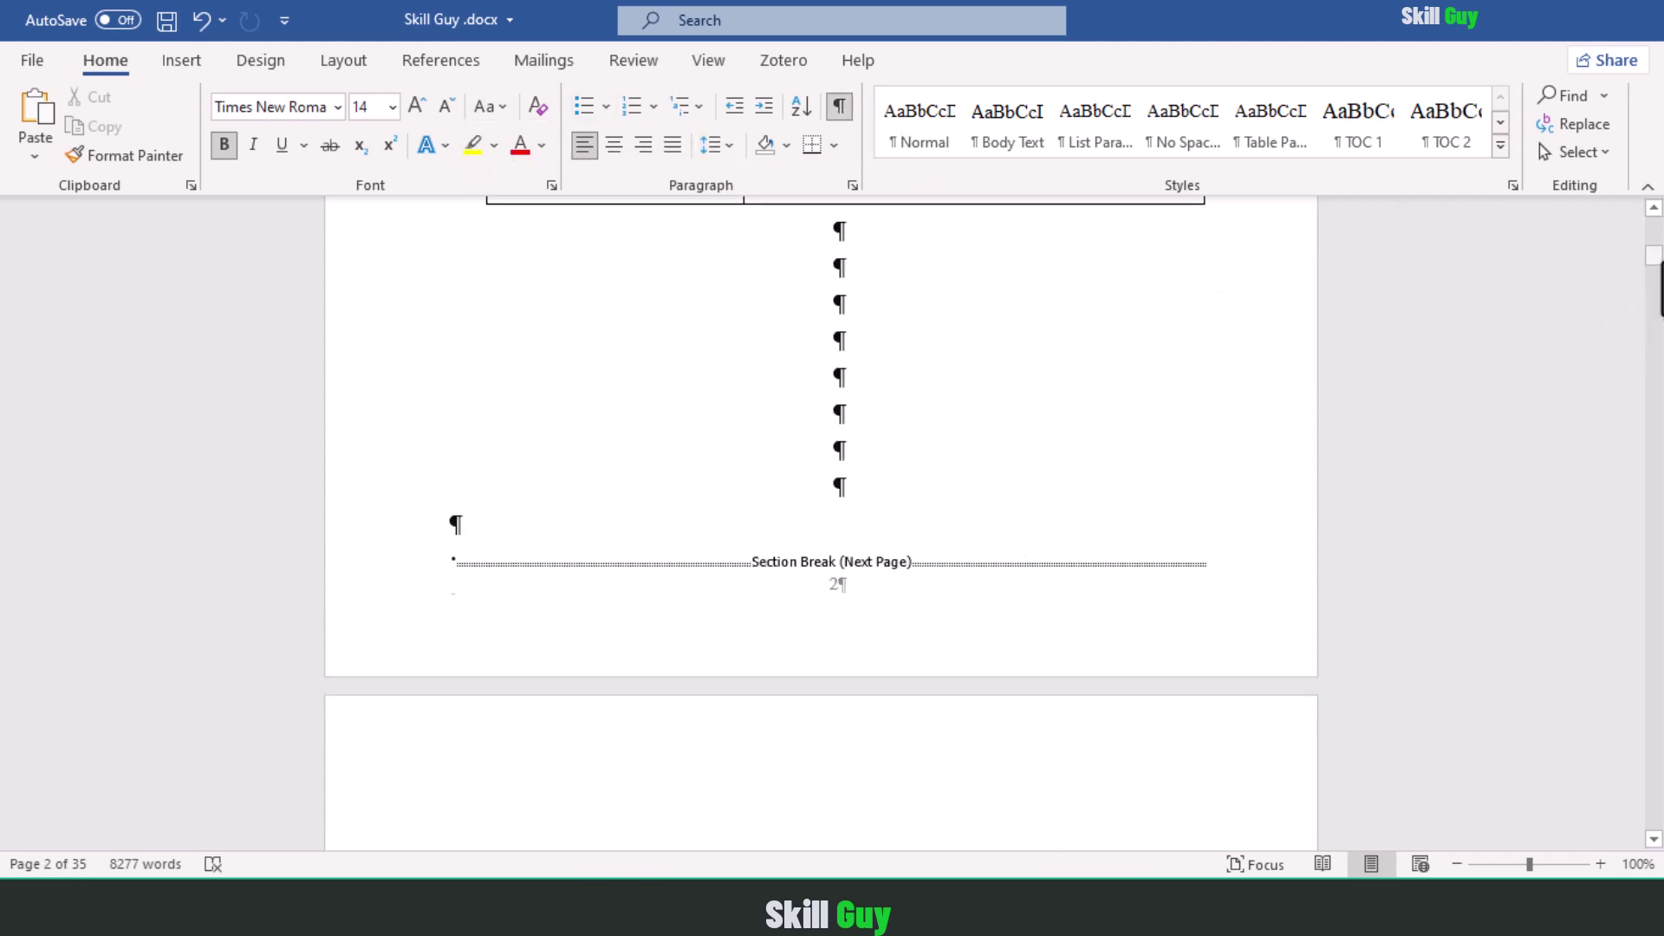
{"action": "left_click_drag", "start_coordinate": [1656, 257], "coordinate": [1655, 263]}
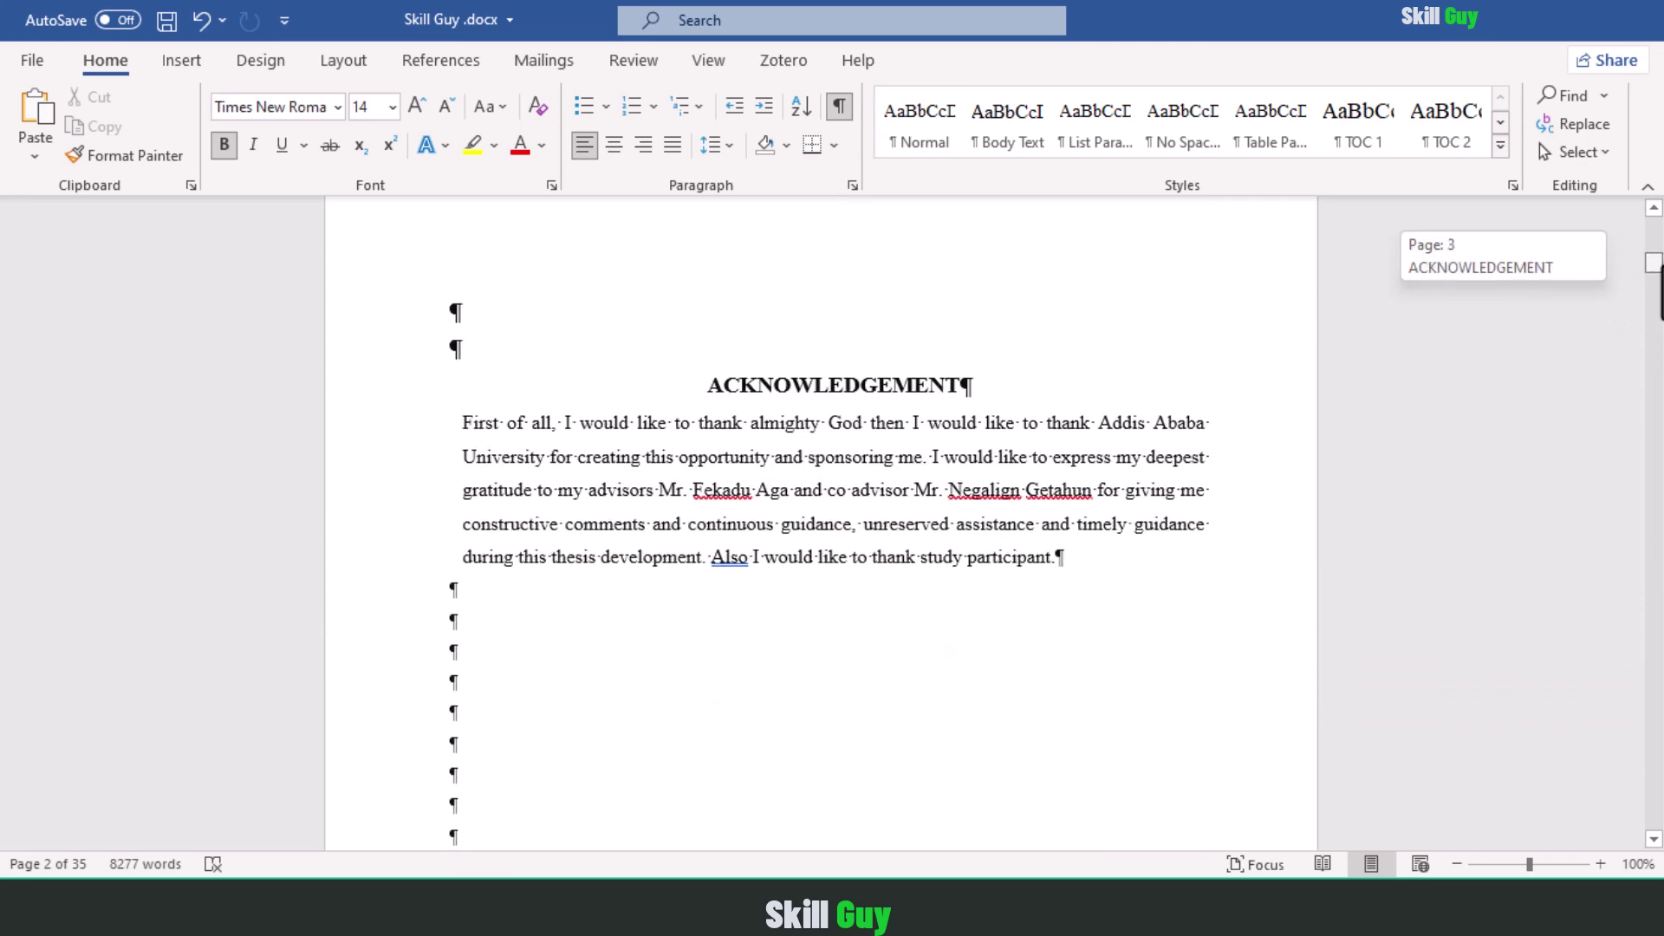
{"action": "left_click", "coordinate": [181, 60]}
{"action": "left_click", "coordinate": [105, 59]}
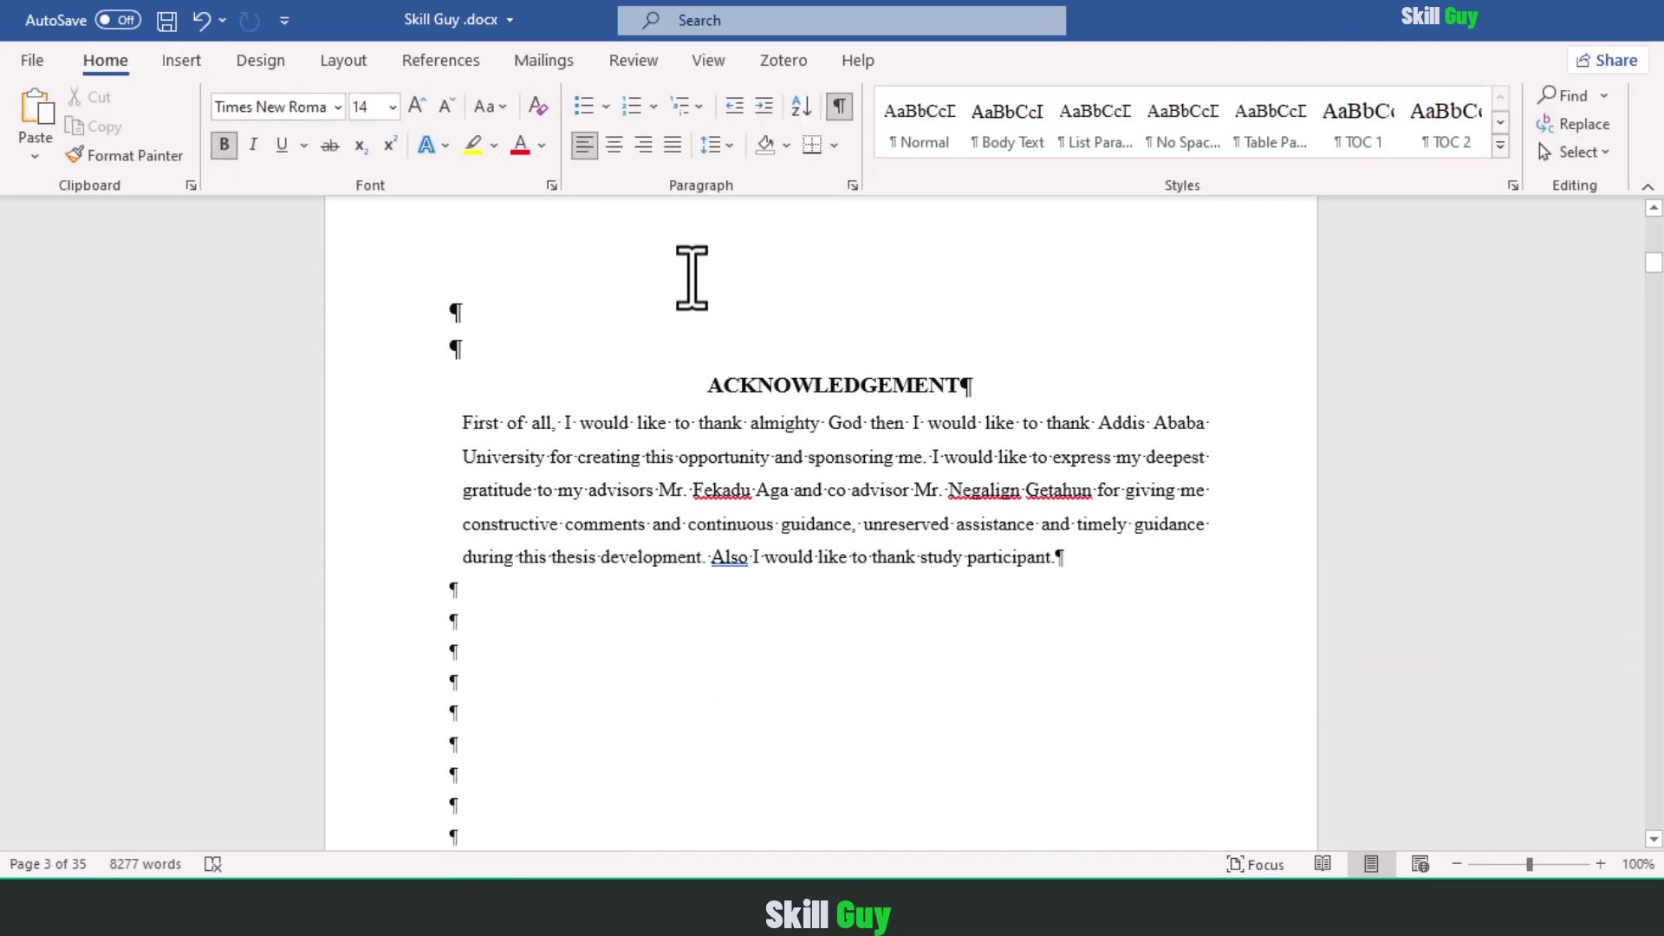
{"action": "left_click", "coordinate": [839, 106]}
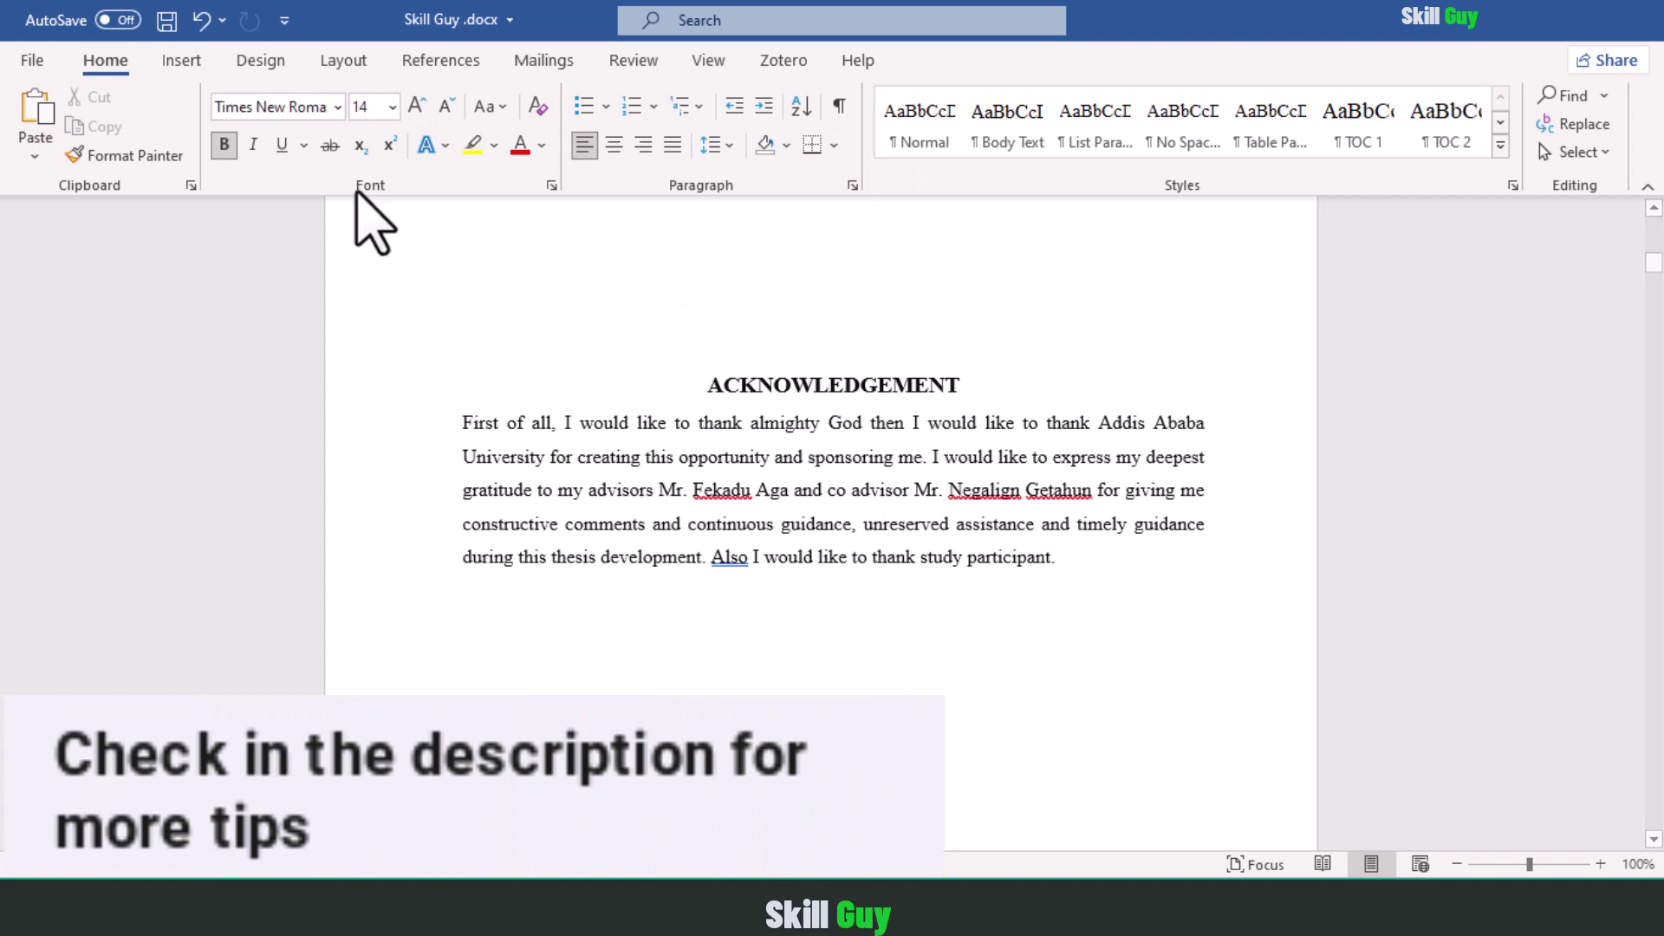
Add a Plain Number 2 bottom number to the Acknowledgement section and open Format Page Numbers.
{"action": "left_click", "coordinate": [181, 60]}
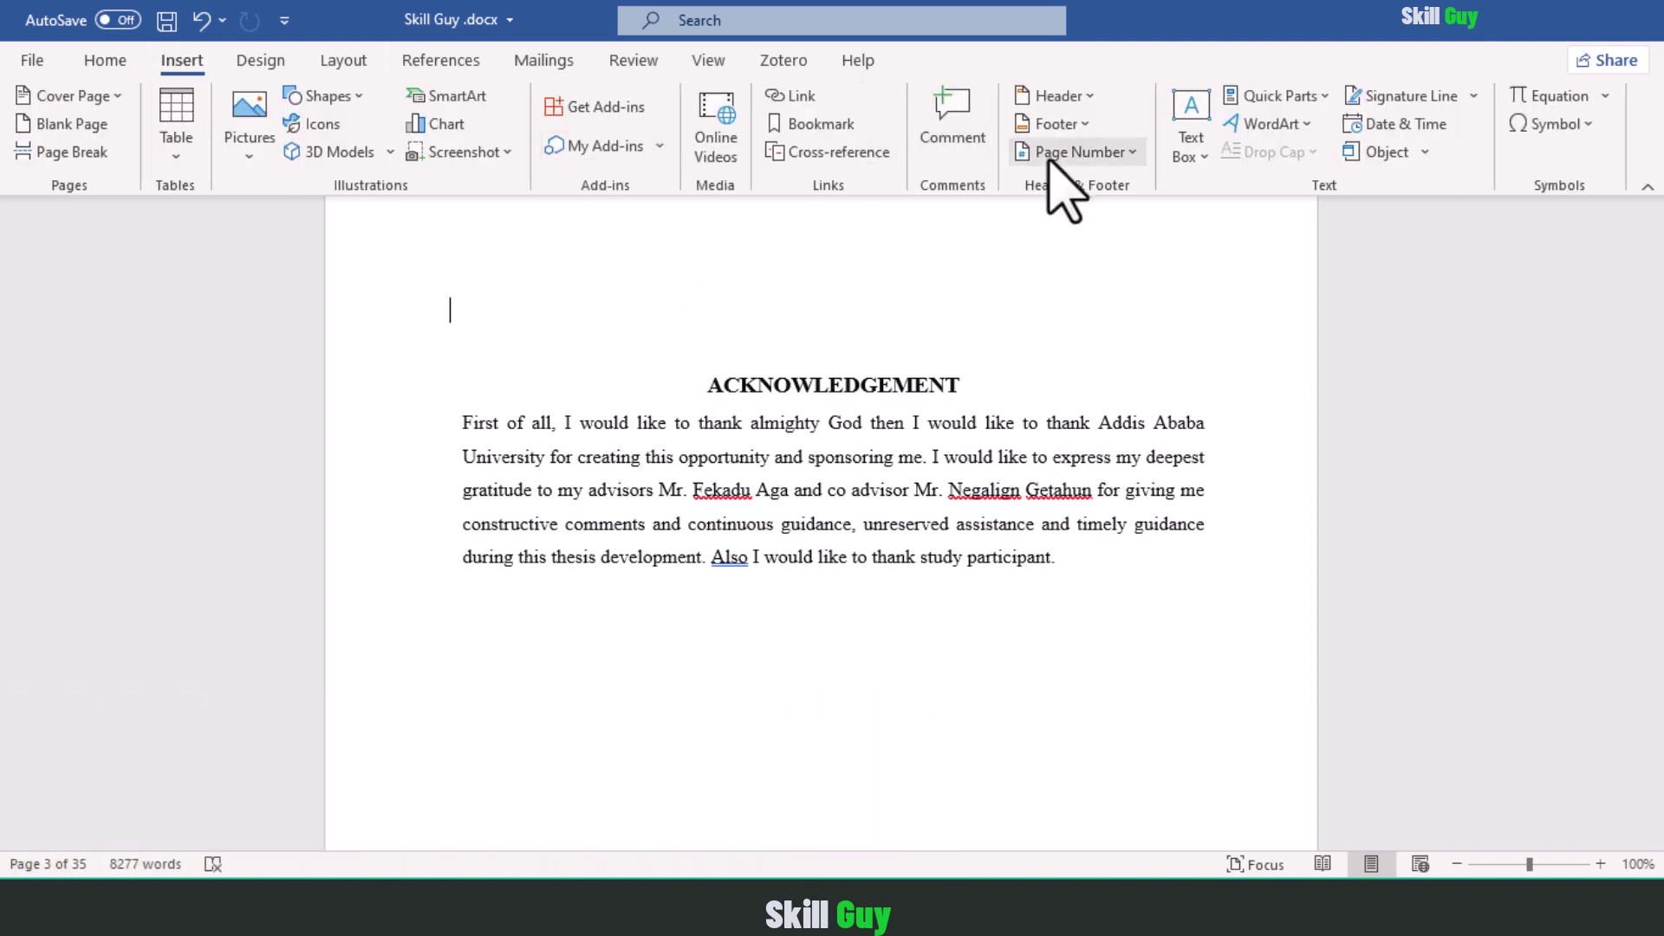
{"action": "left_click", "coordinate": [1131, 154]}
{"action": "mouse_move", "coordinate": [1106, 219]}
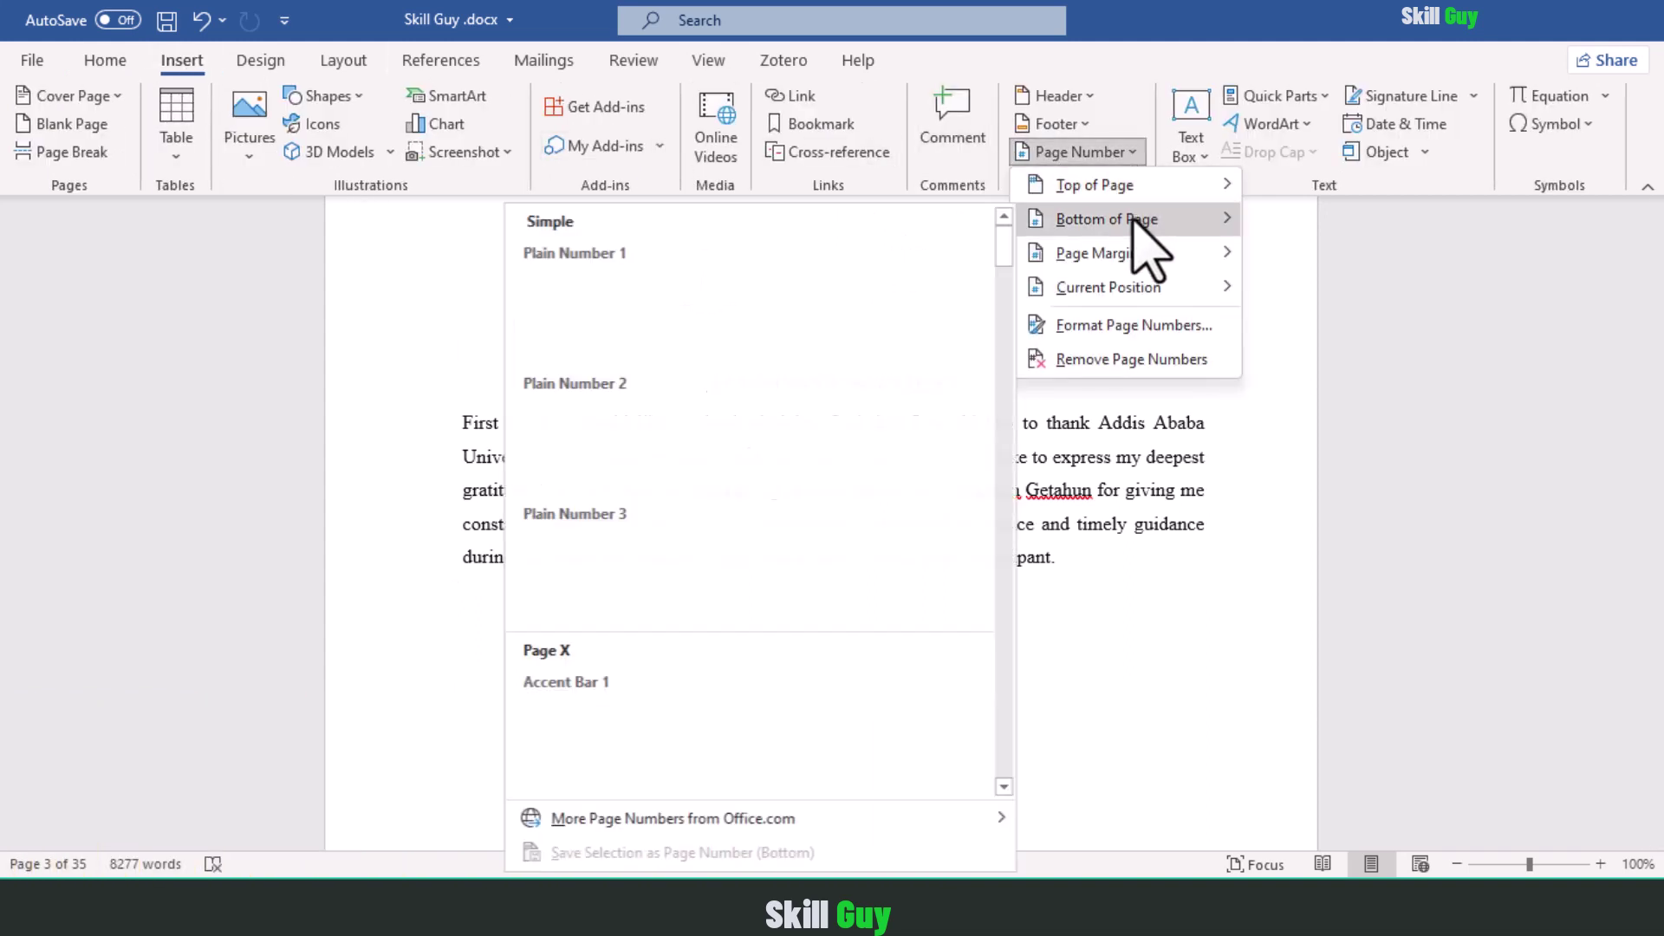
{"action": "left_click", "coordinate": [774, 459]}
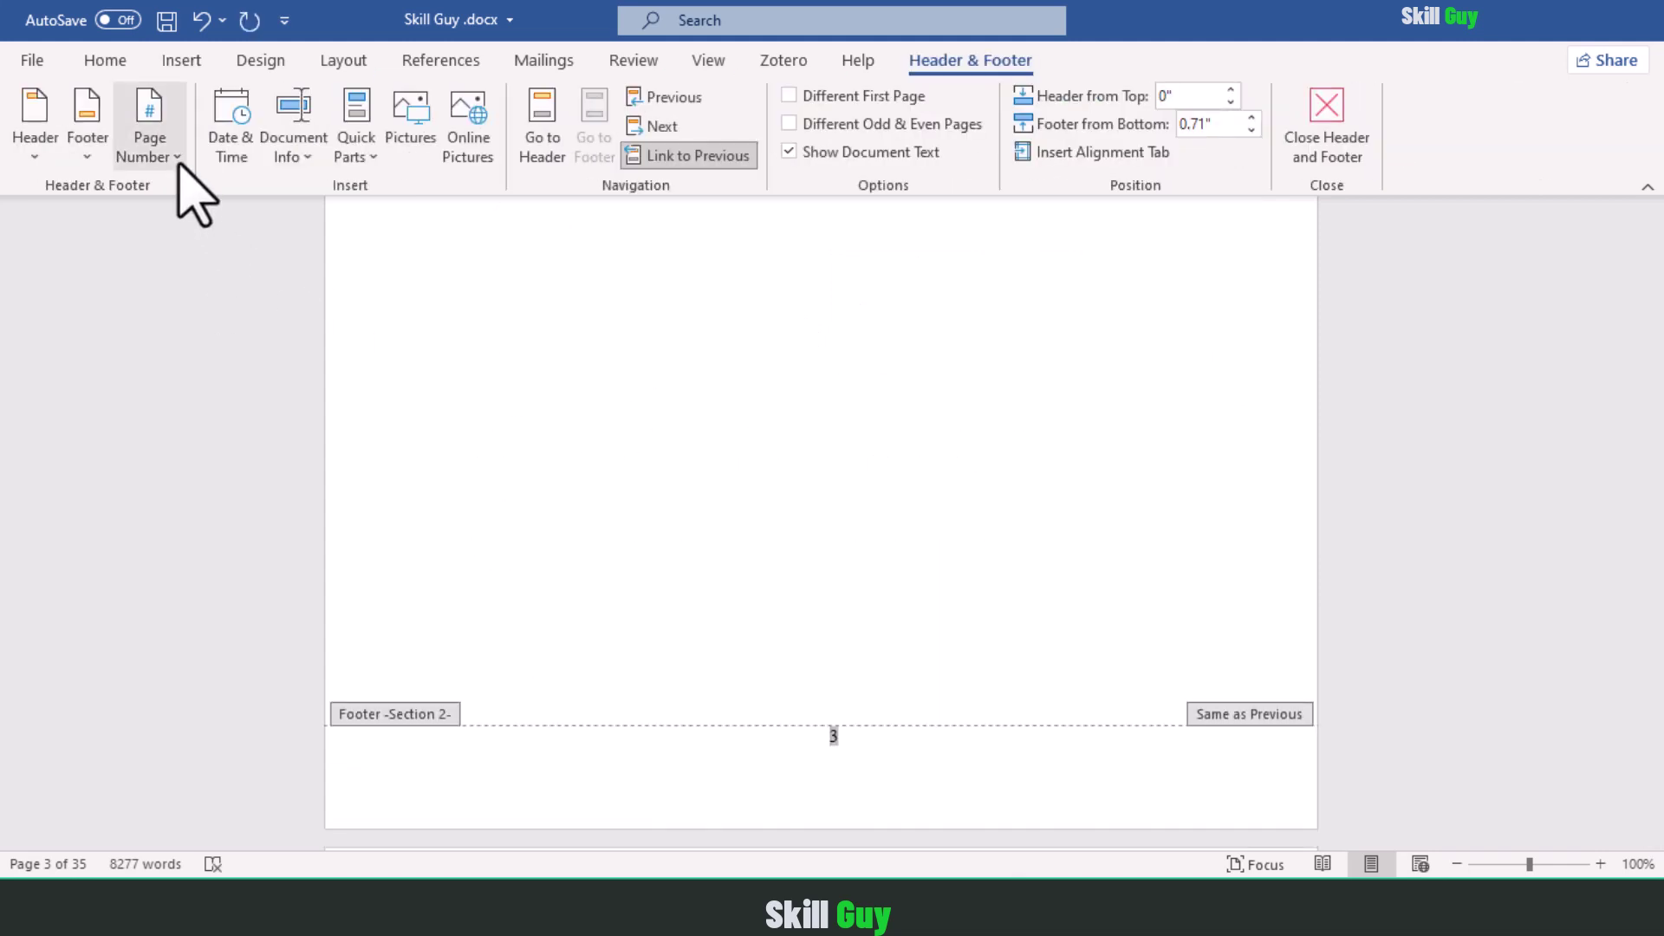
{"action": "left_click", "coordinate": [176, 162]}
{"action": "left_click", "coordinate": [227, 338]}
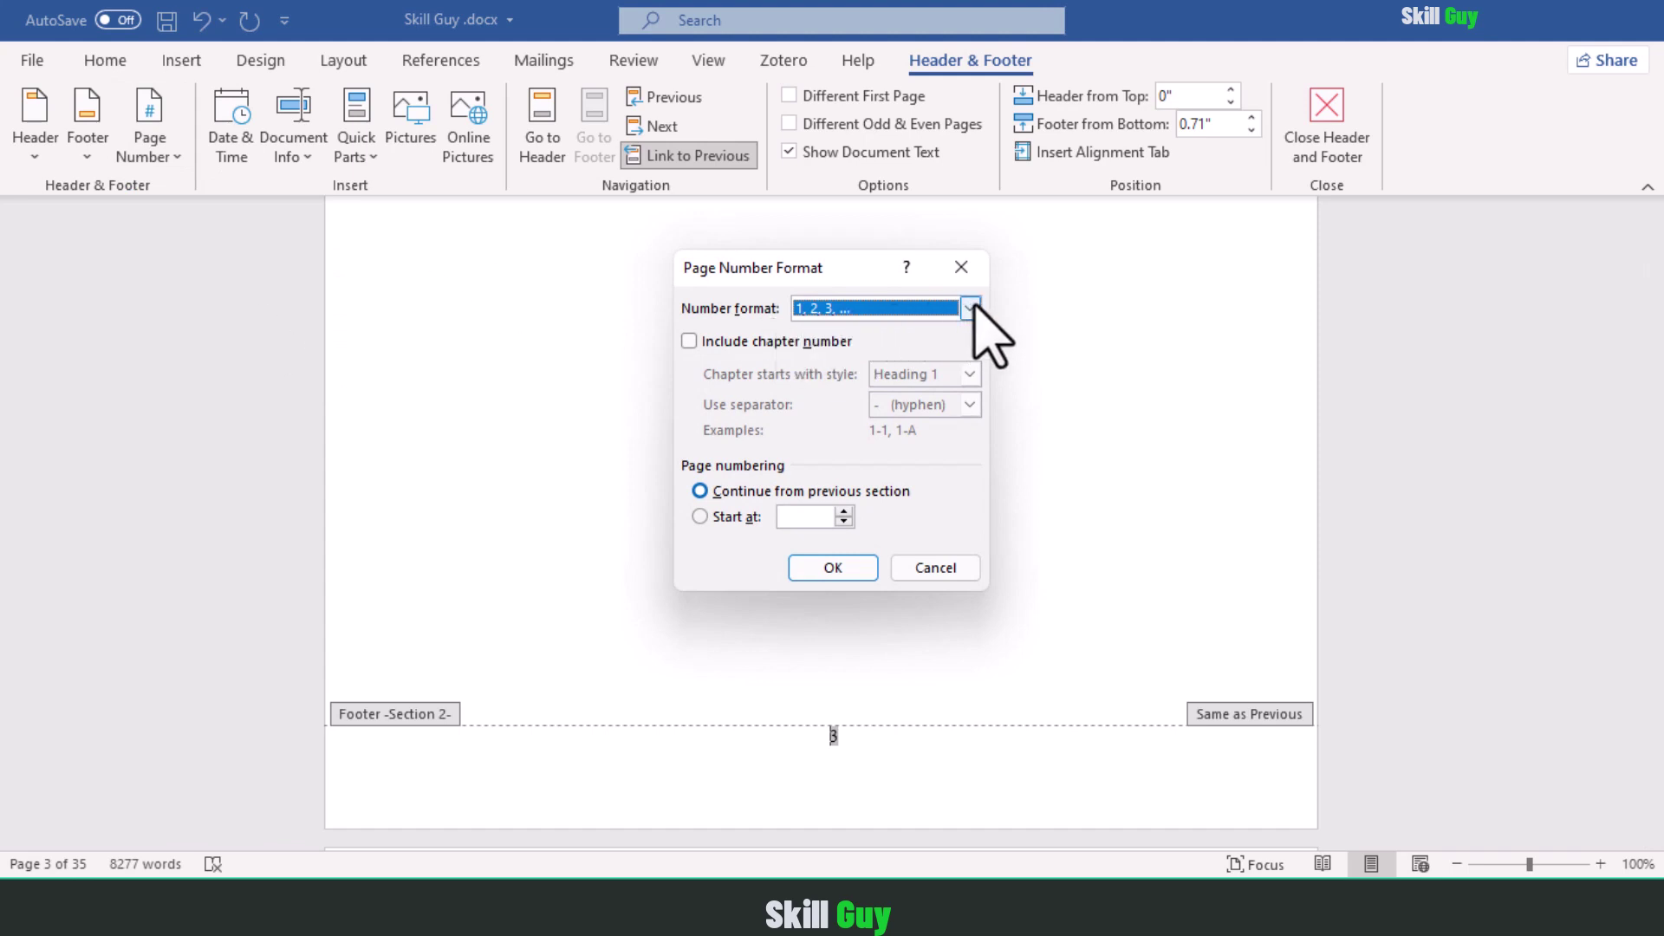
Number the Acknowledgement section I, II, III, unlink its footer, and close the footer.
{"action": "left_click", "coordinate": [971, 308]}
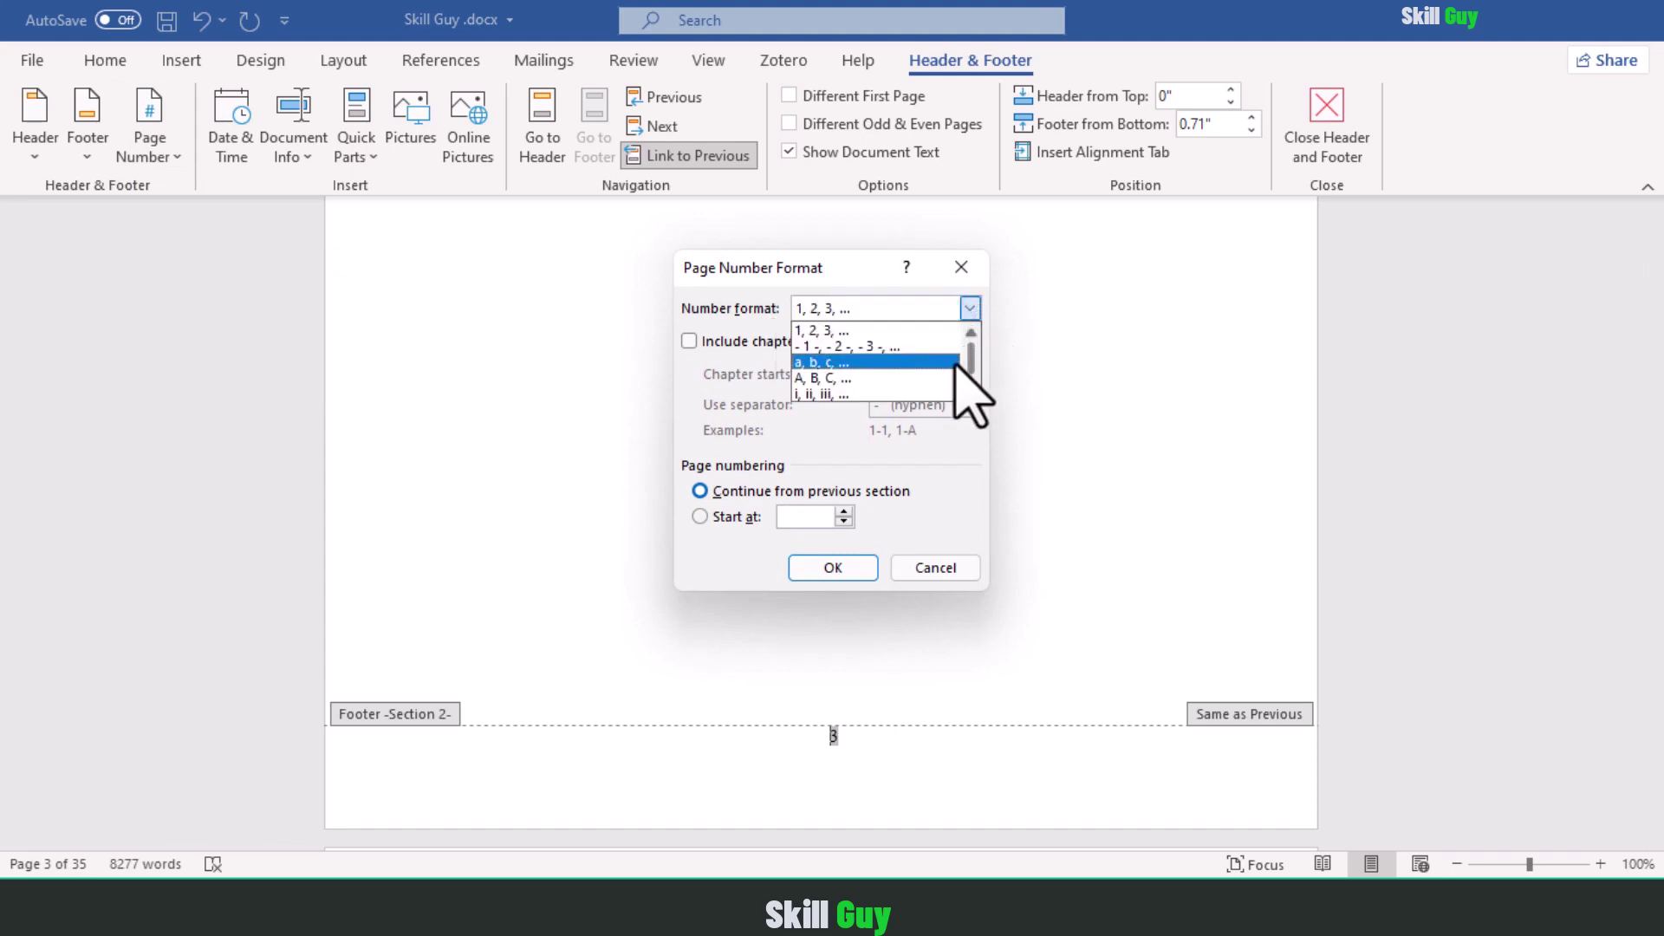
{"action": "left_click_drag", "start_coordinate": [974, 365], "coordinate": [972, 385]}
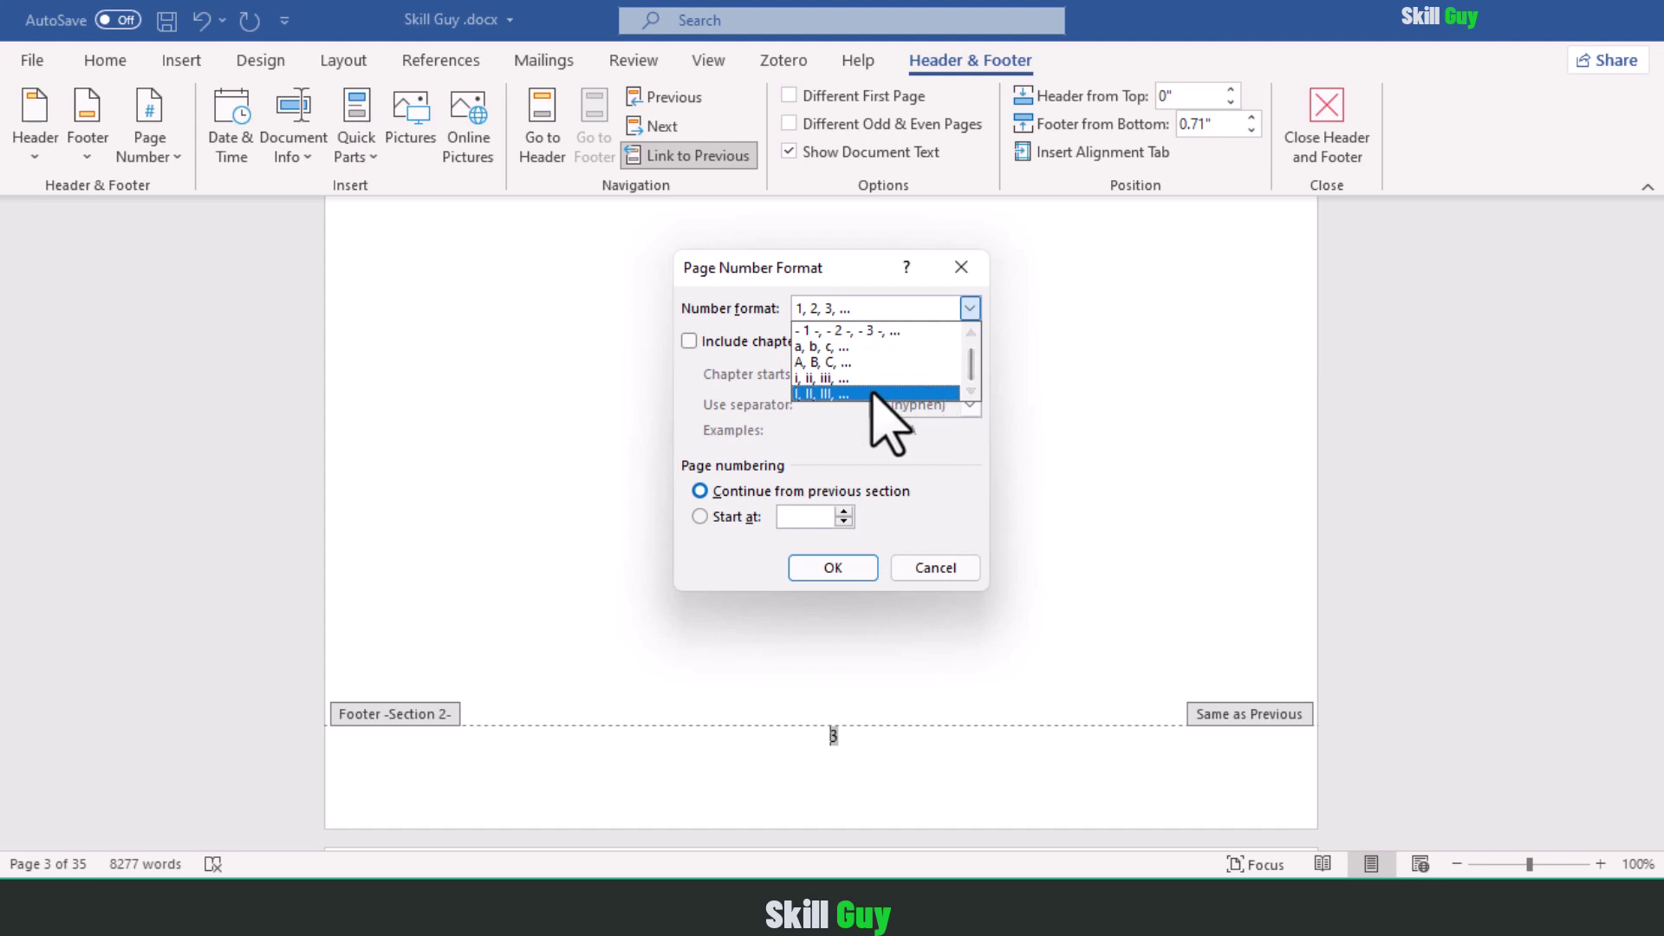
{"action": "left_click", "coordinate": [904, 395]}
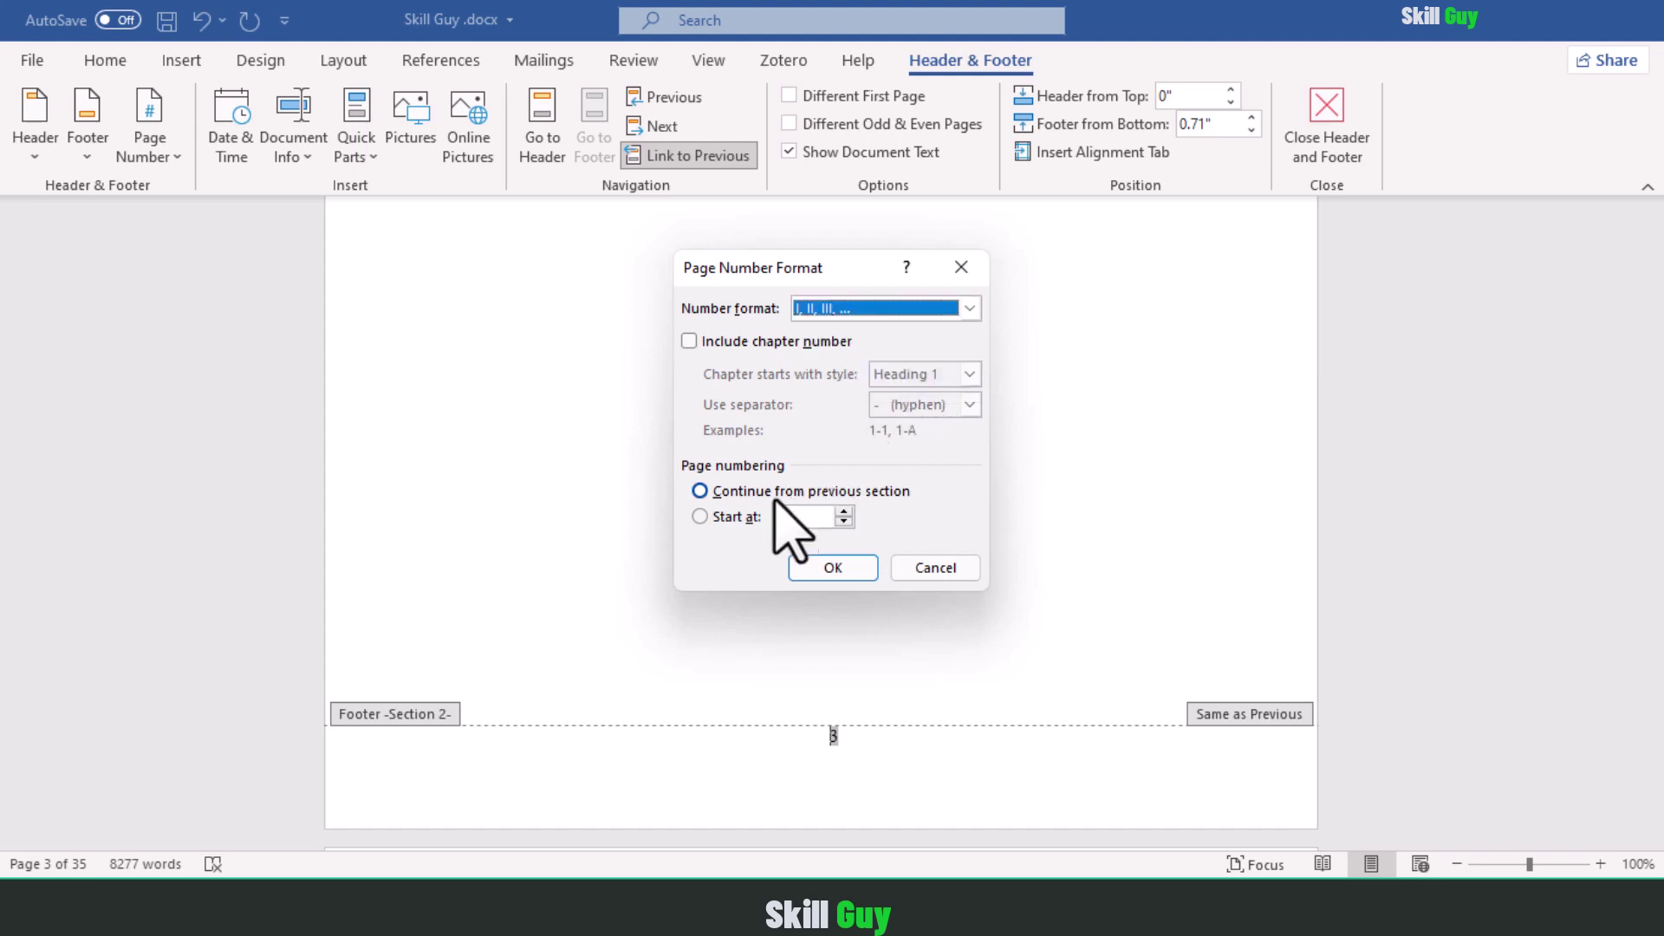
{"action": "left_click", "coordinate": [833, 568]}
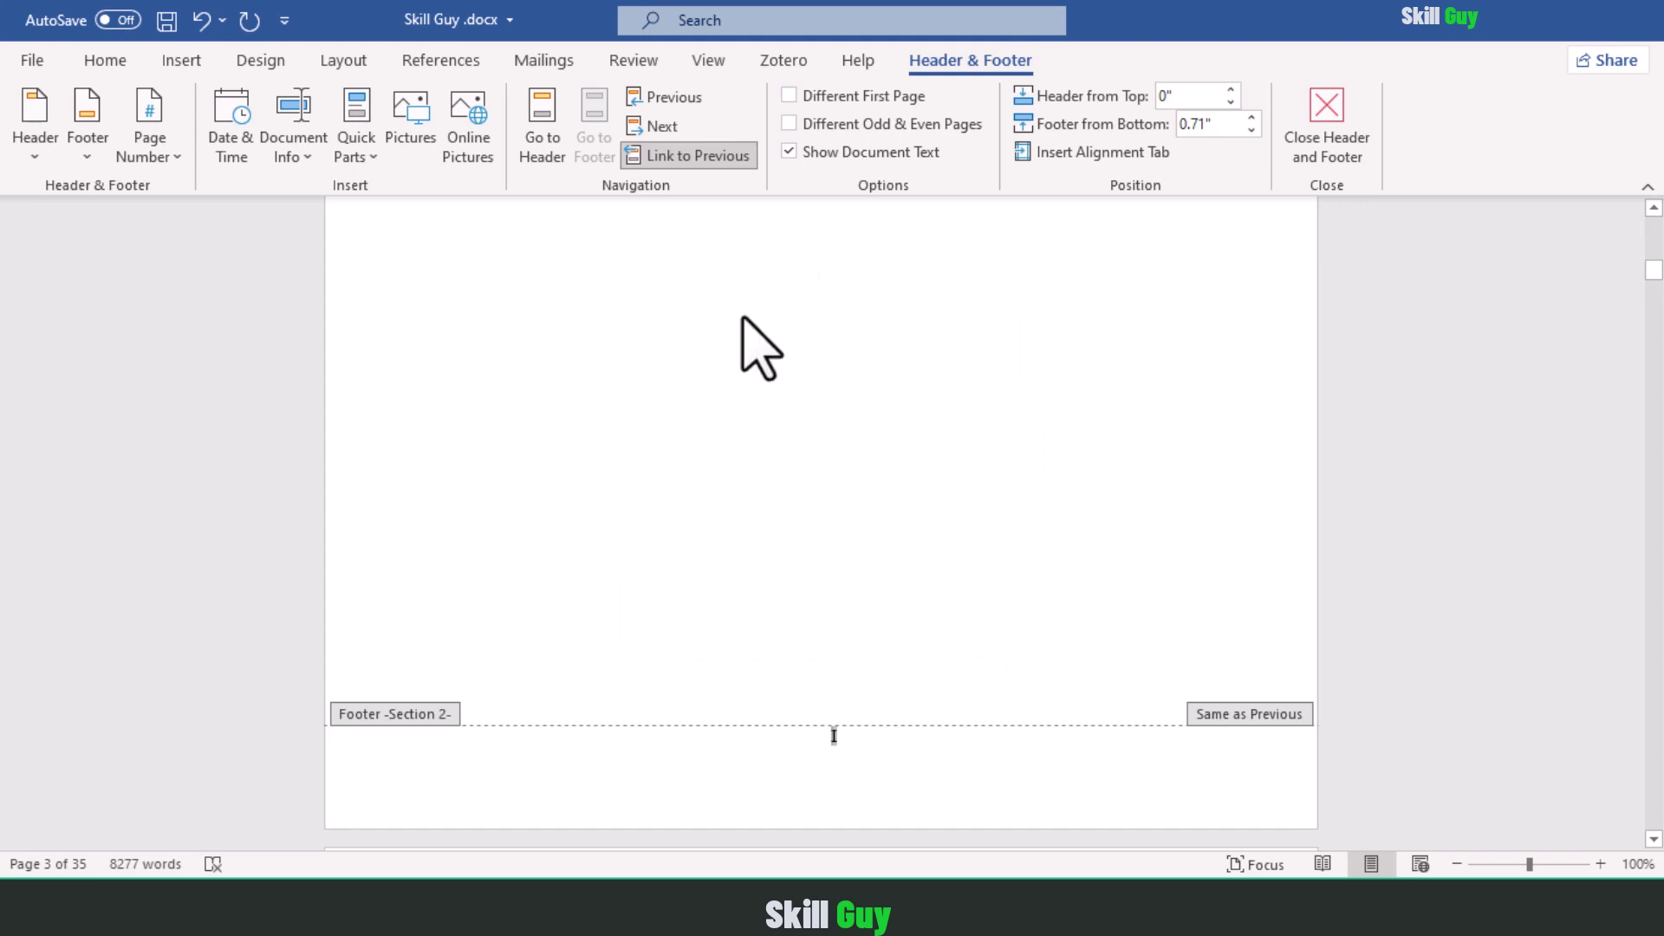
{"action": "left_click", "coordinate": [681, 158]}
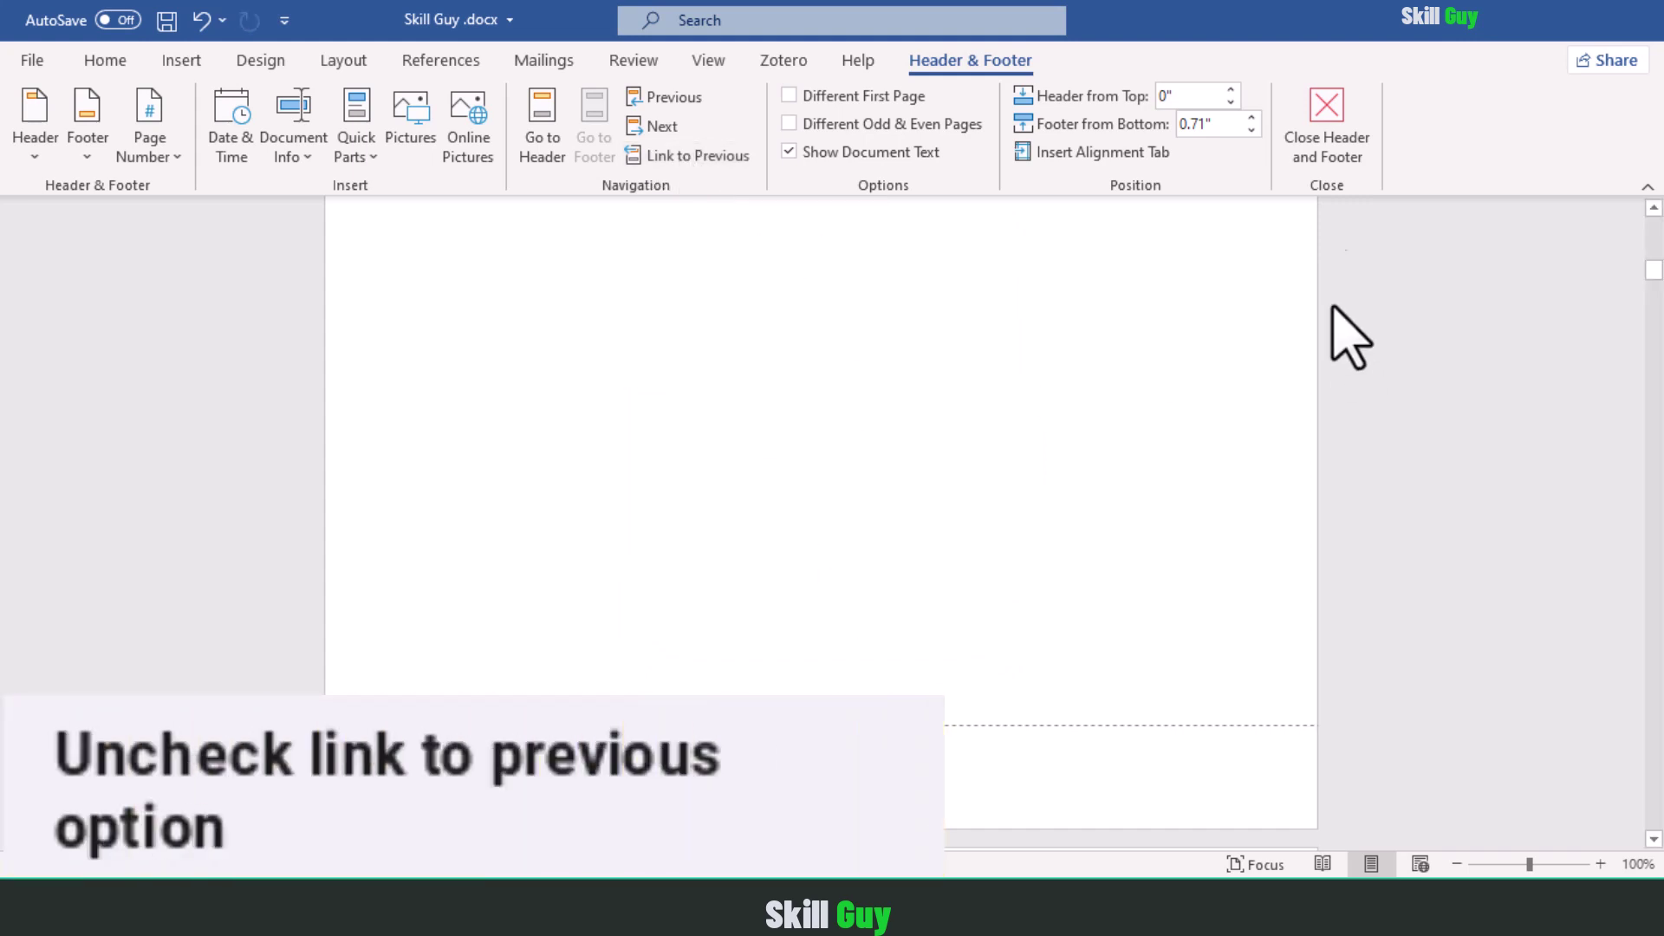
{"action": "left_click", "coordinate": [1327, 130]}
{"action": "mouse_move", "coordinate": [1654, 264]}
{"action": "left_mouse_down"}
{"action": "mouse_move", "coordinate": [1660, 332]}
{"action": "mouse_move", "coordinate": [1659, 238]}
{"action": "mouse_move", "coordinate": [1659, 268]}
{"action": "left_mouse_up"}
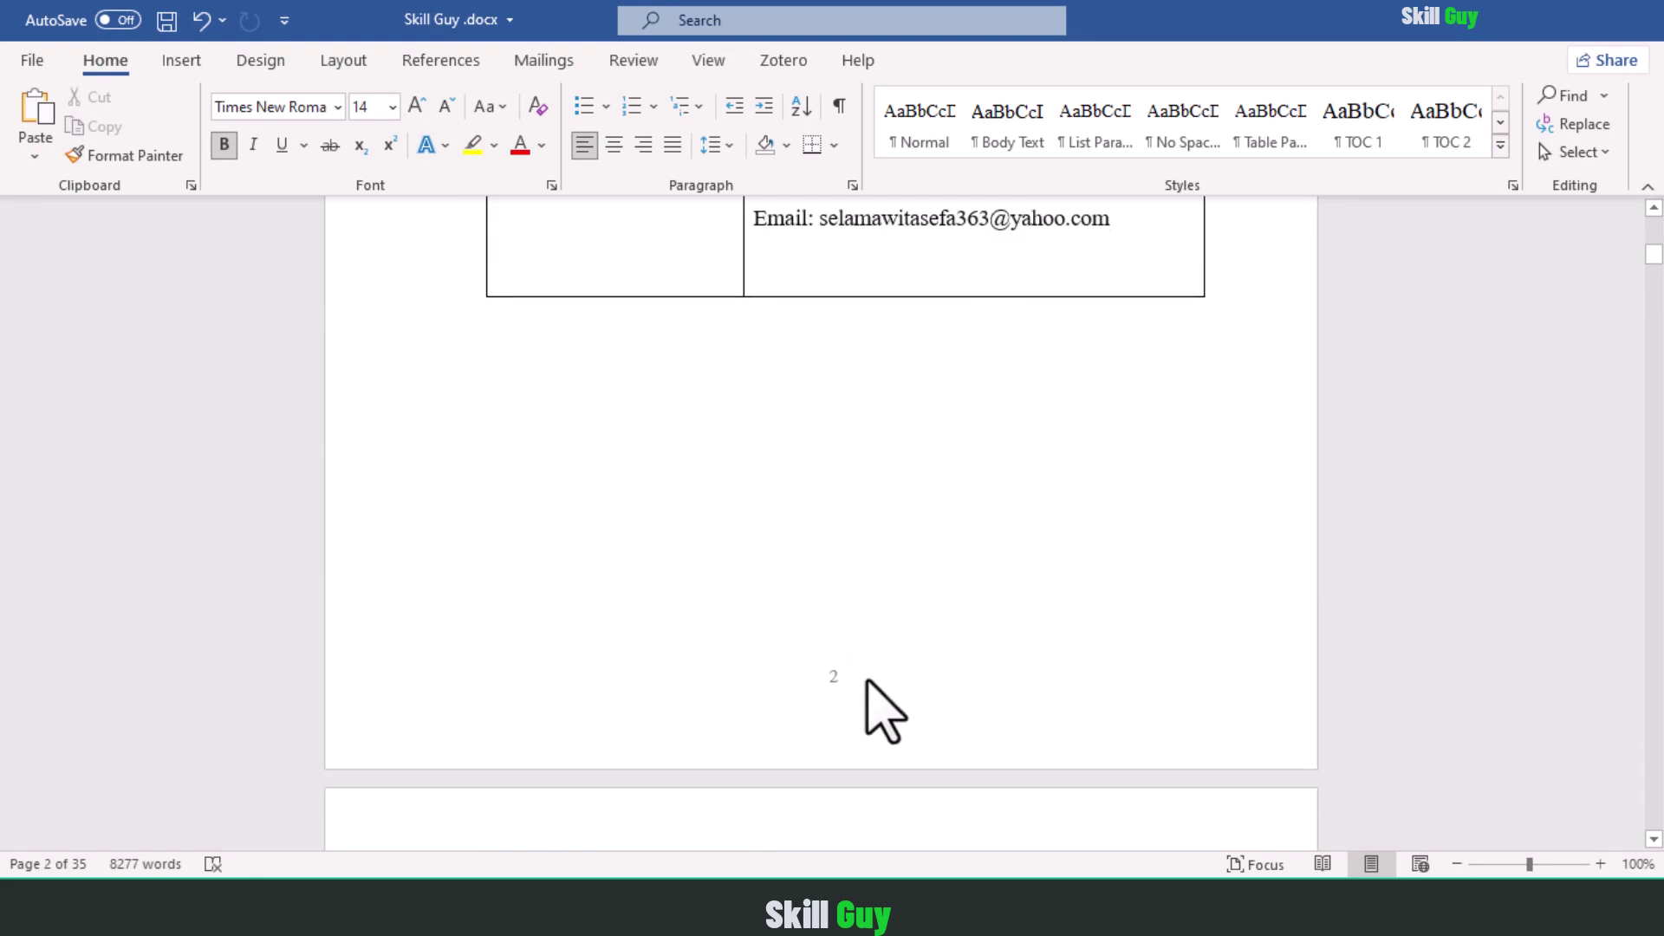
Delete the page number from the page 2 cover footer, leaving cover footers blank.
{"action": "double_click", "coordinate": [867, 681]}
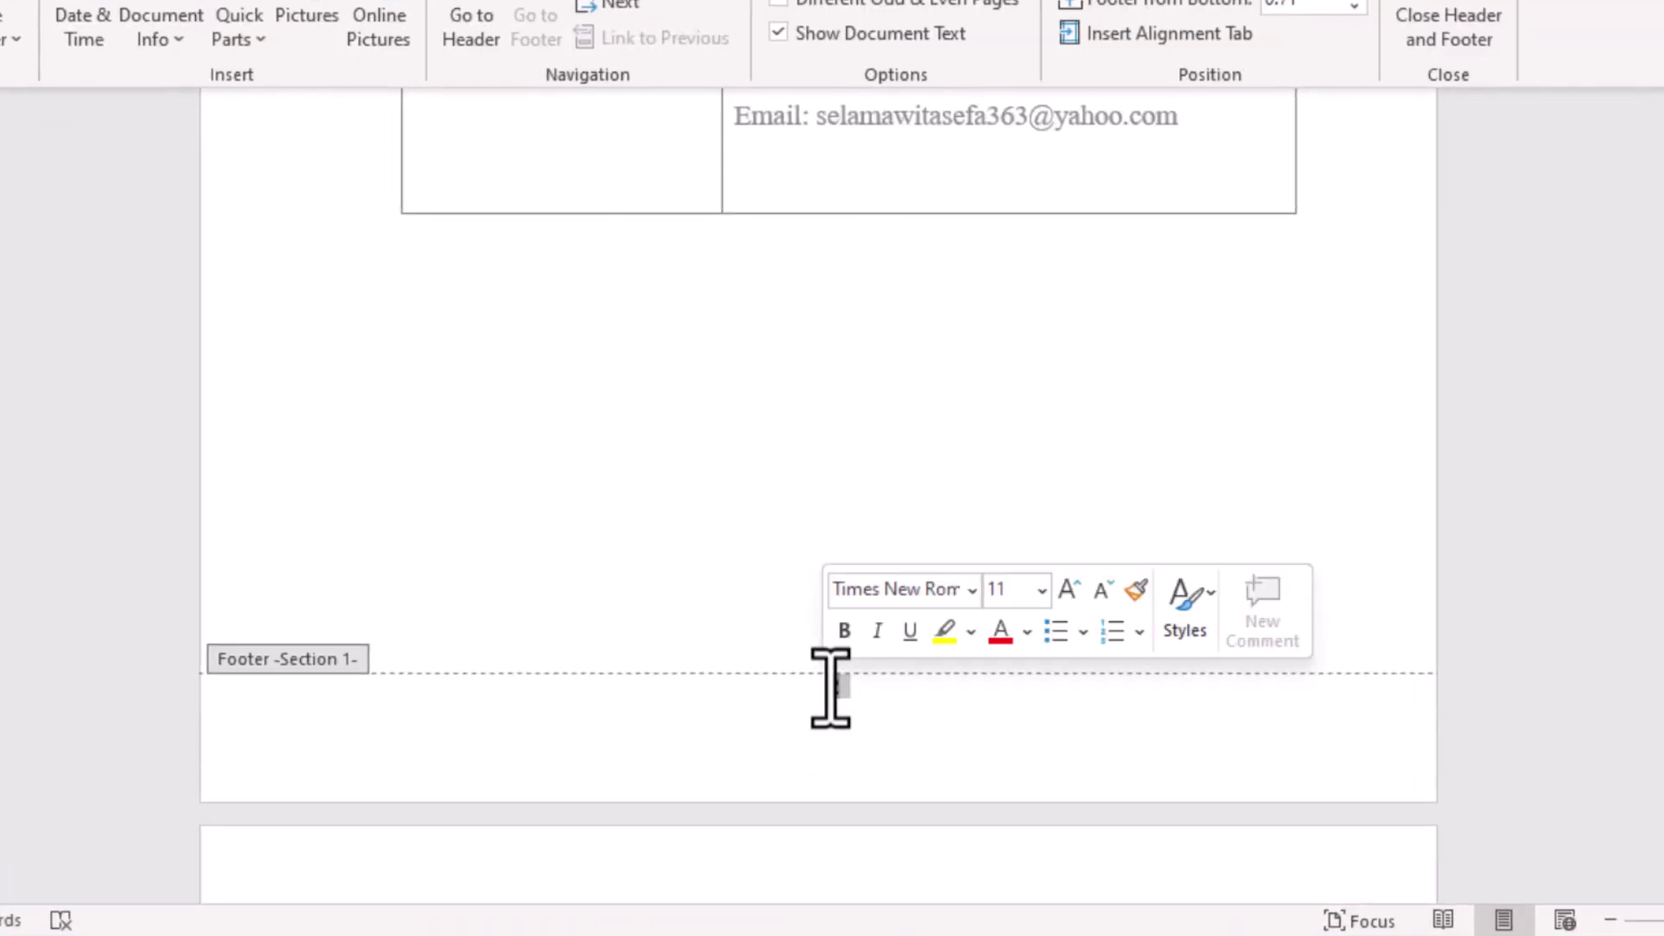
{"action": "left_click", "coordinate": [831, 687]}
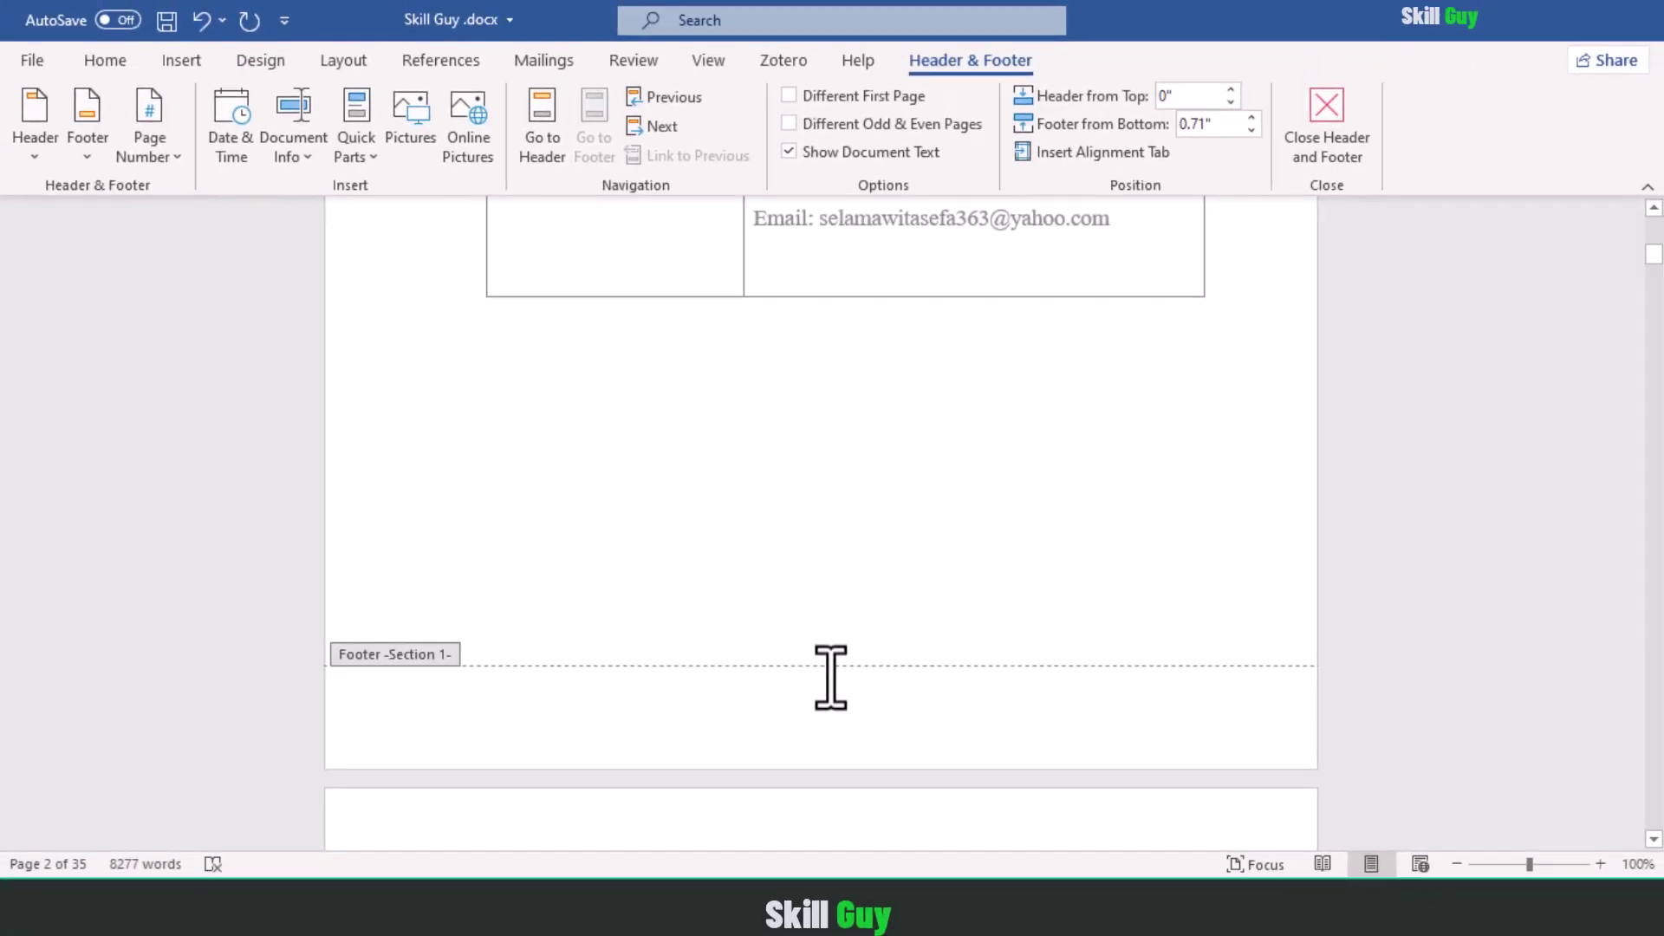
{"action": "left_click", "coordinate": [1330, 156]}
{"action": "left_click_drag", "start_coordinate": [1654, 254], "coordinate": [1656, 269]}
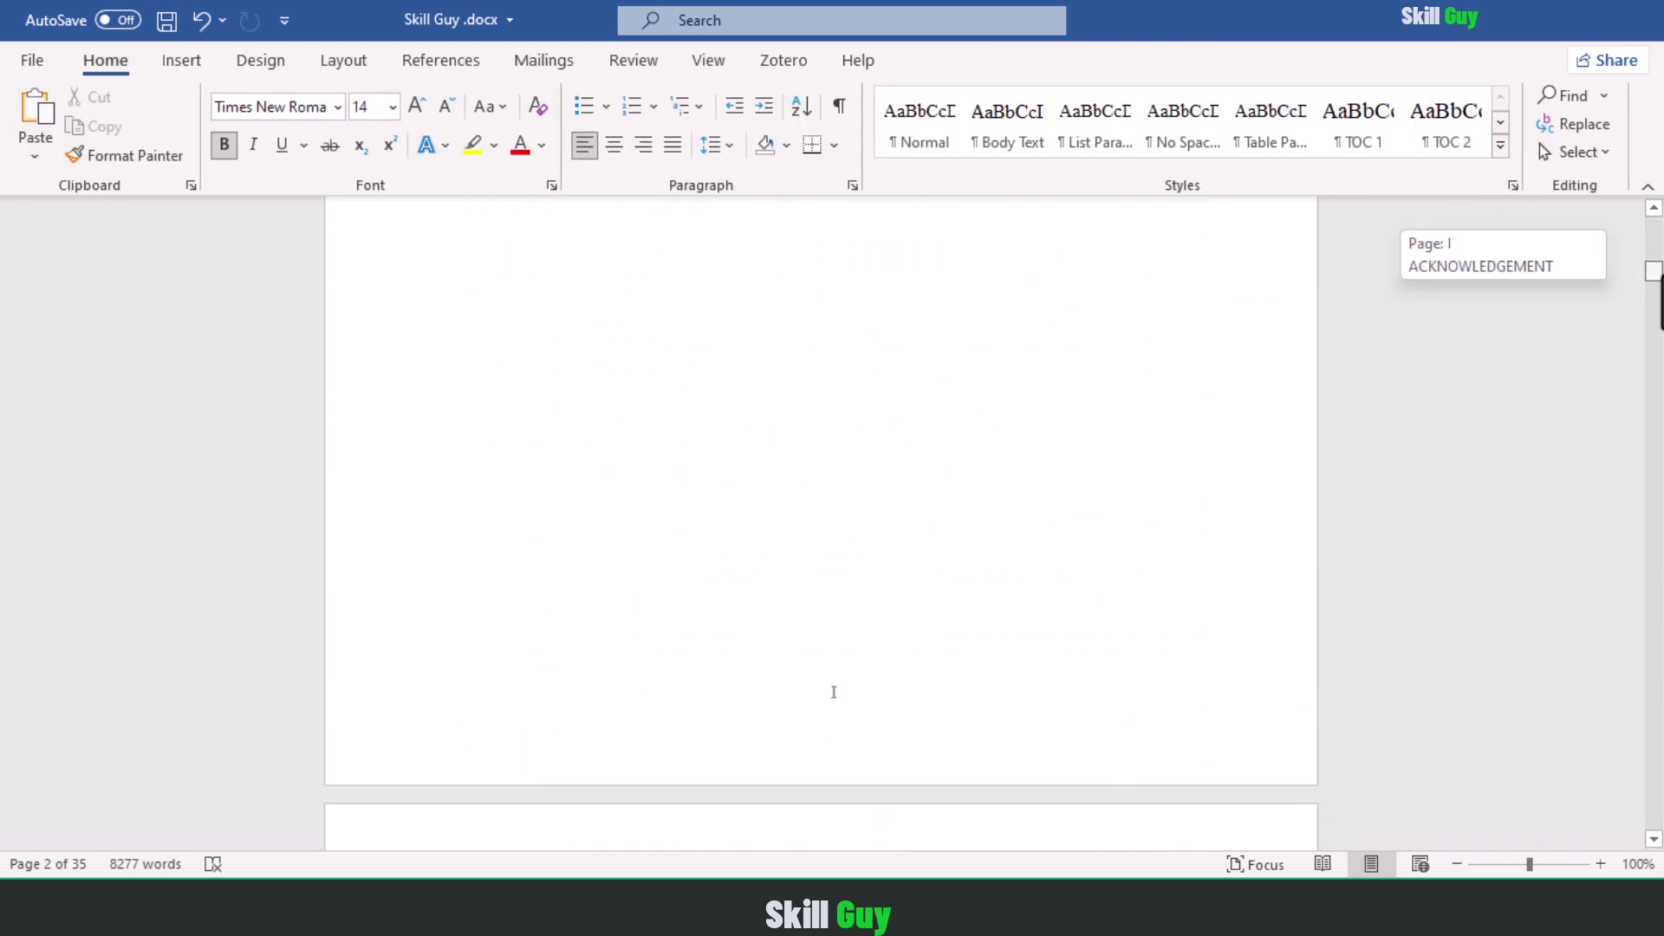
{"action": "mouse_move", "coordinate": [1654, 264]}
{"action": "left_mouse_down"}
{"action": "mouse_move", "coordinate": [1654, 338]}
{"action": "mouse_move", "coordinate": [1653, 224]}
{"action": "left_mouse_up"}
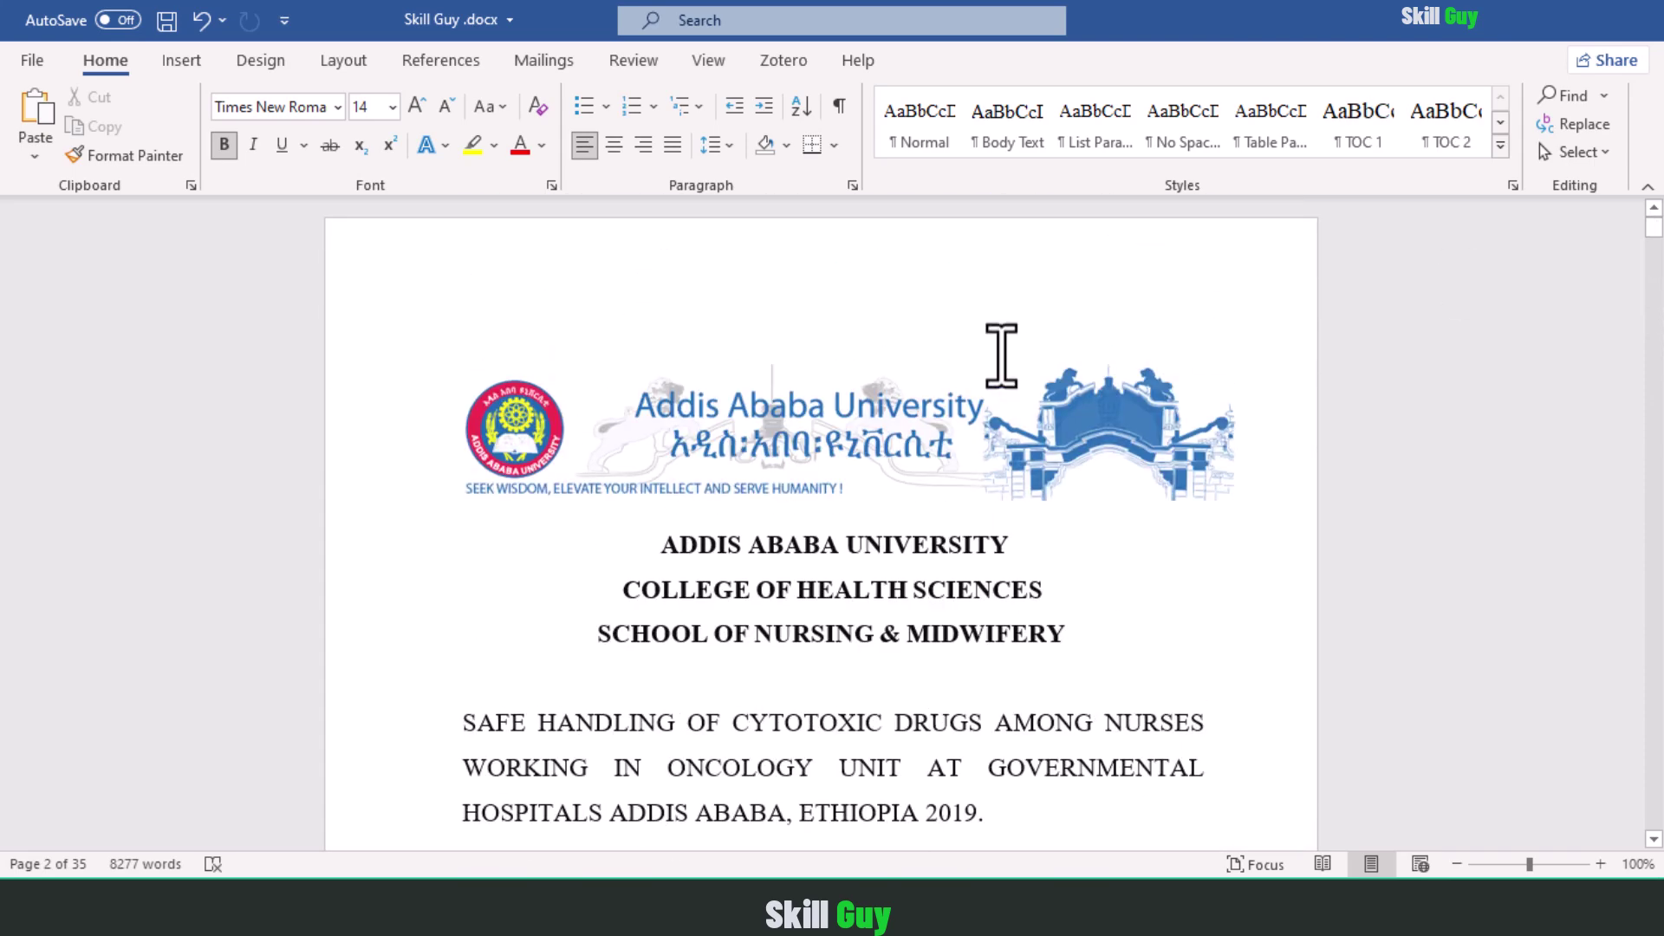